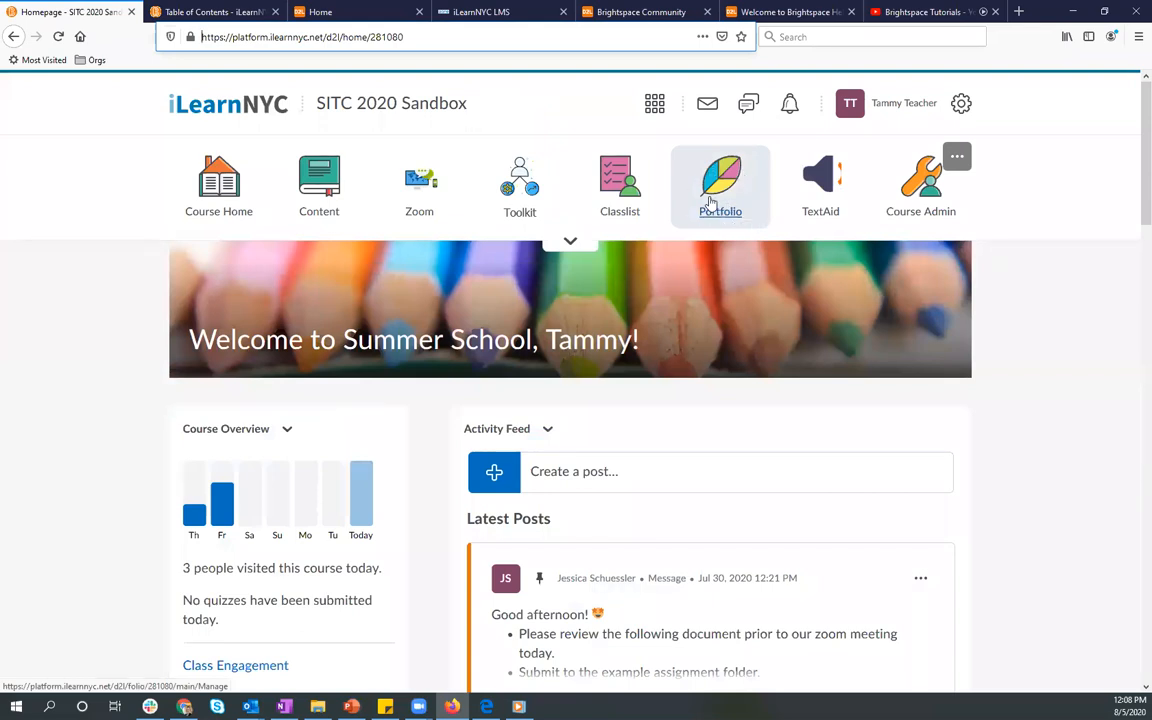
Step: Open the class Portfolio, review the avatar and evidence approval settings, and leave them without saving
{"action": "left_click", "coordinate": [710, 204]}
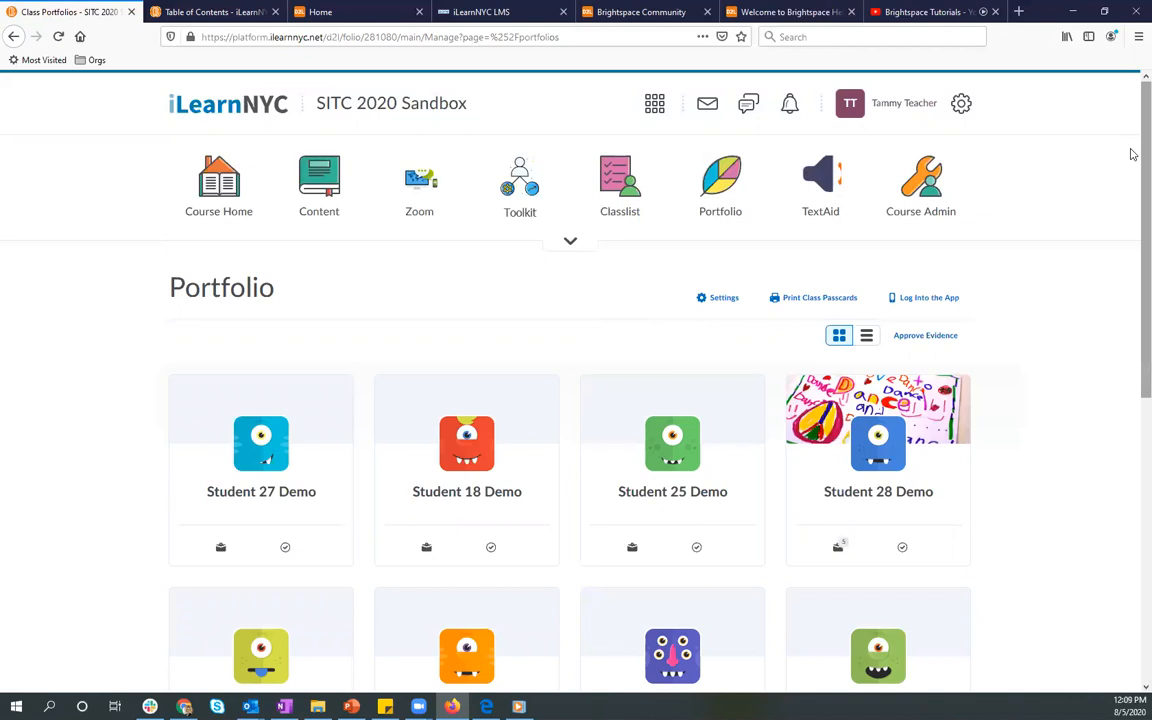
{"action": "left_click_drag", "start_coordinate": [1133, 160], "coordinate": [1111, 180]}
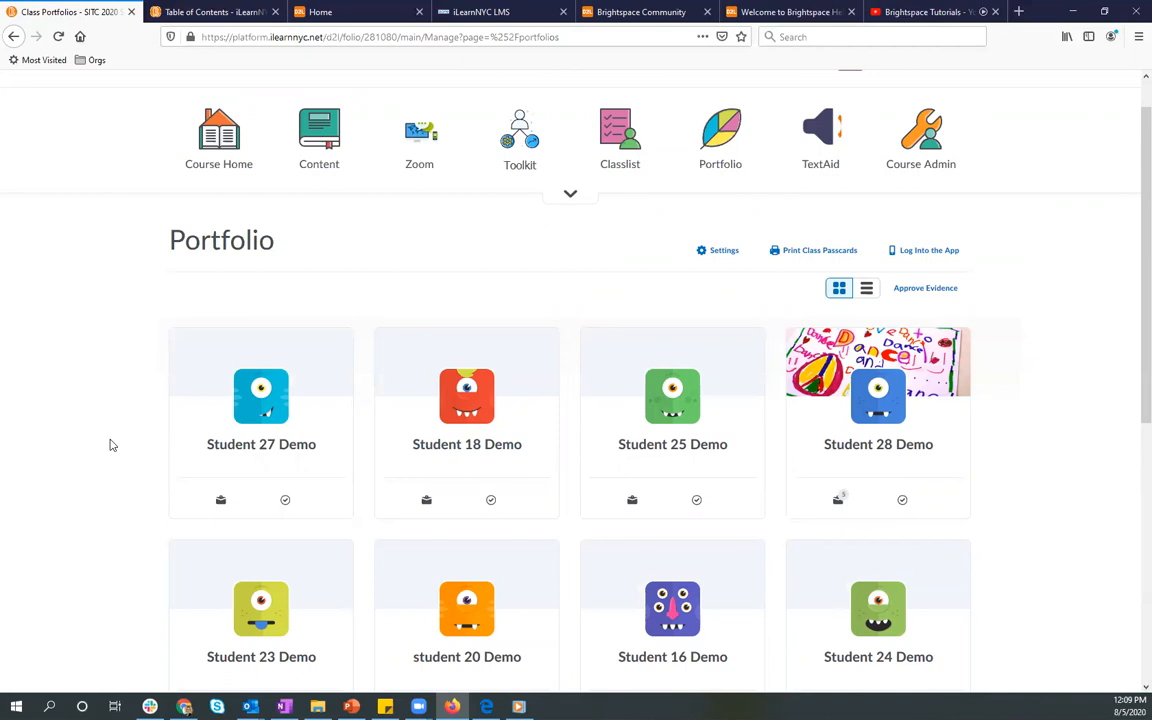
{"action": "left_click", "coordinate": [707, 252]}
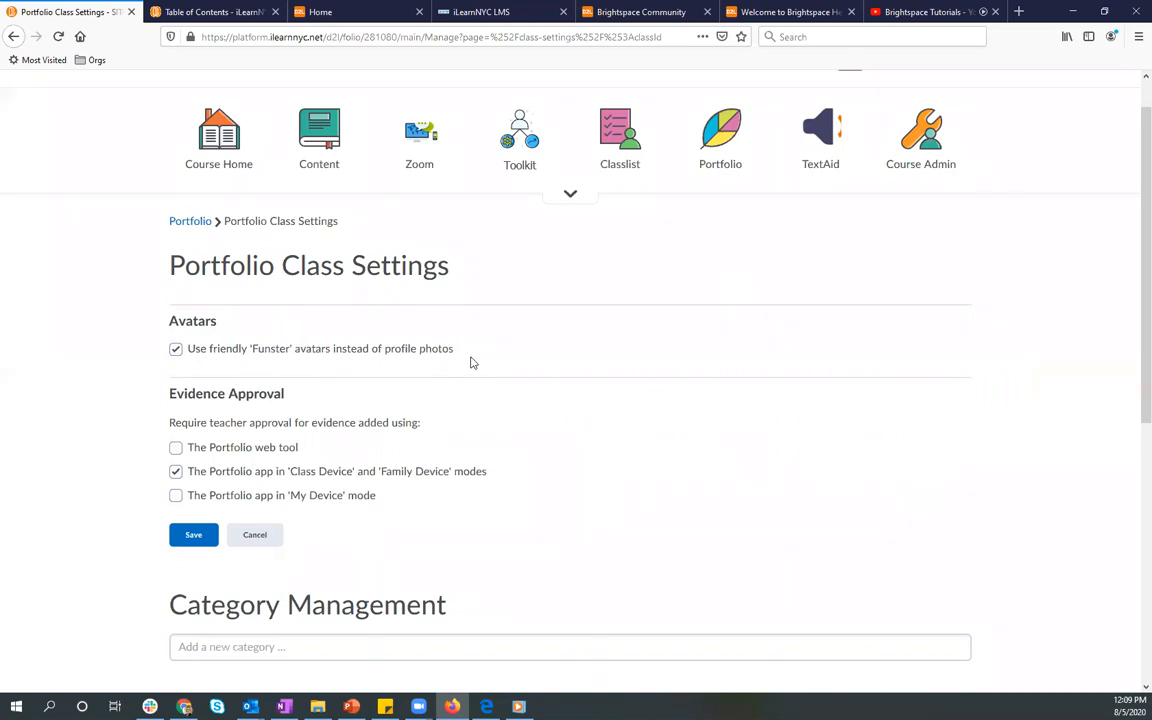
{"action": "left_click", "coordinate": [268, 536]}
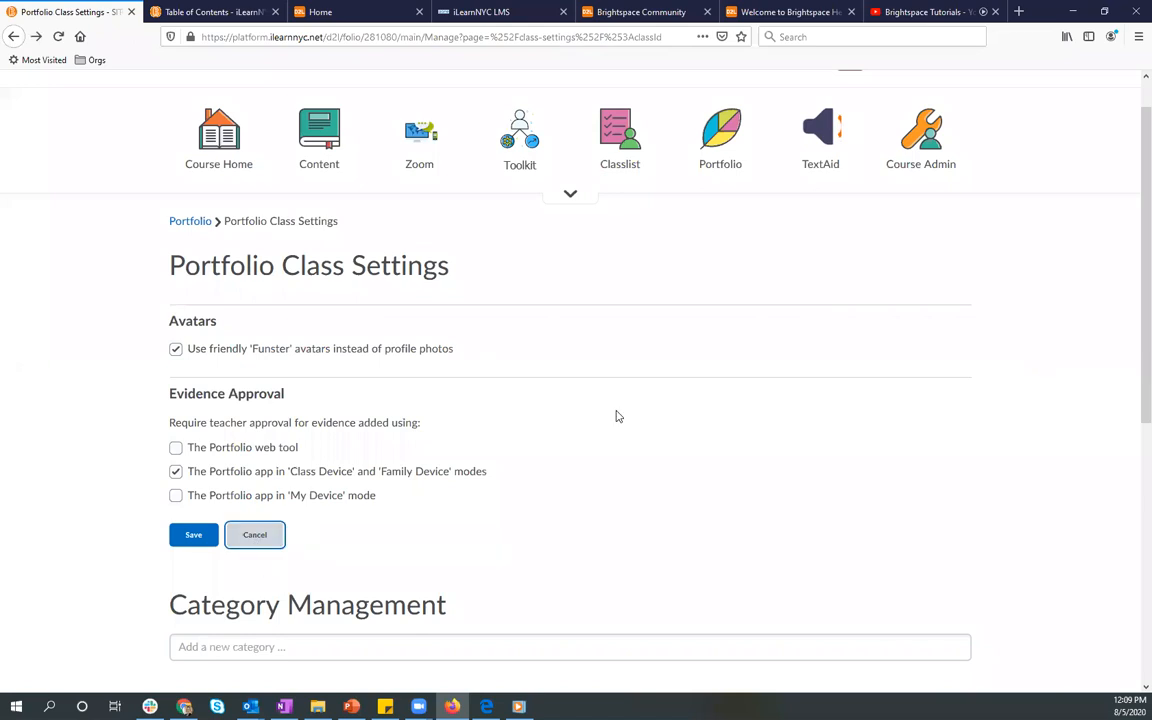
Step: Switch the class portfolios to list view and look through the full list of students
{"action": "left_click_drag", "start_coordinate": [1133, 150], "coordinate": [1133, 155]}
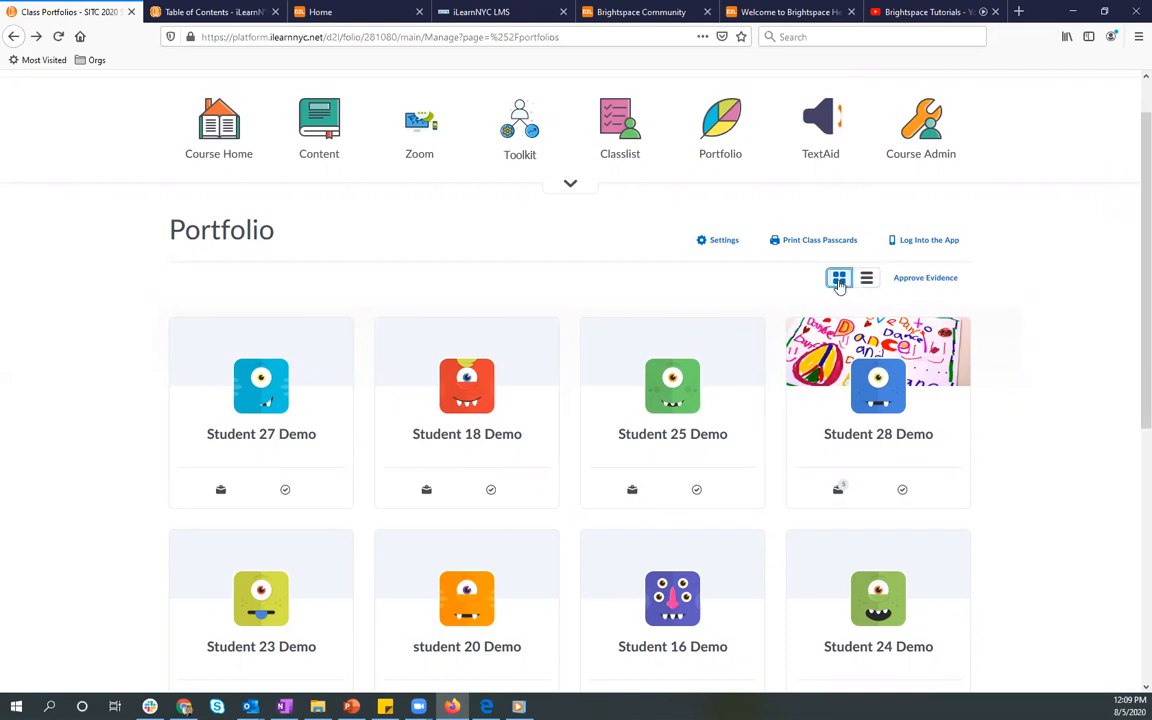
{"action": "left_click", "coordinate": [867, 280]}
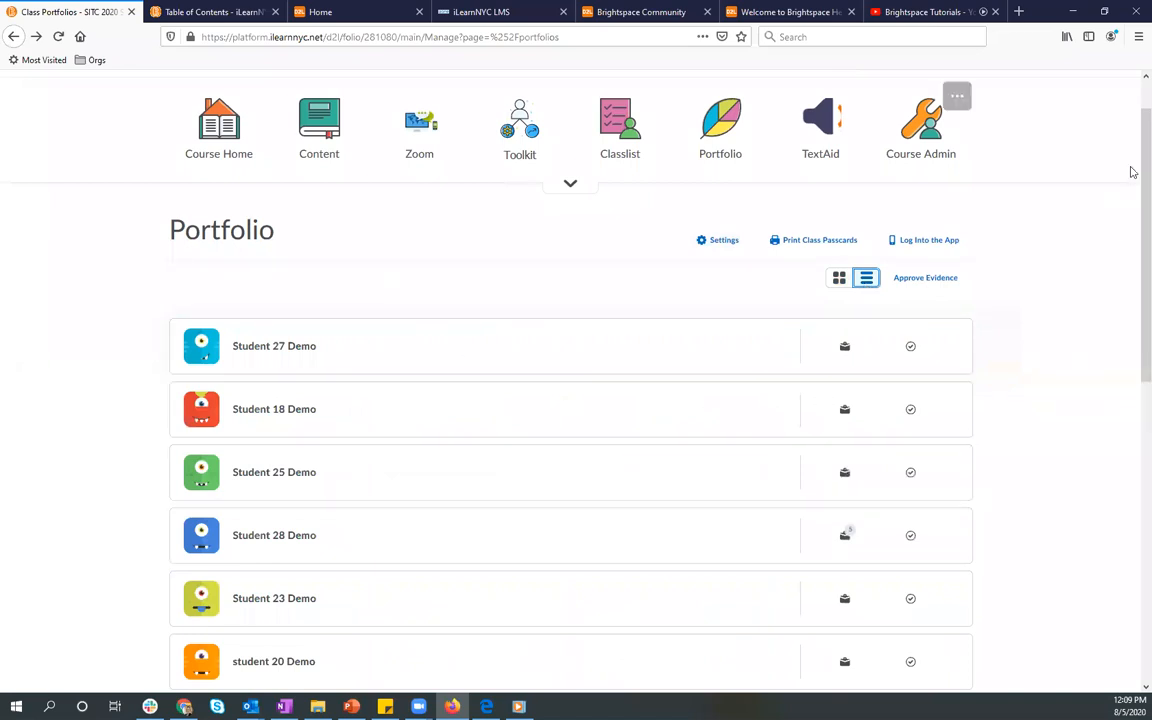
{"action": "scroll", "coordinate": [1131, 190], "scroll_direction": "down", "scroll_amount": 1}
{"action": "scroll", "coordinate": [1131, 225], "scroll_direction": "down", "scroll_amount": 5}
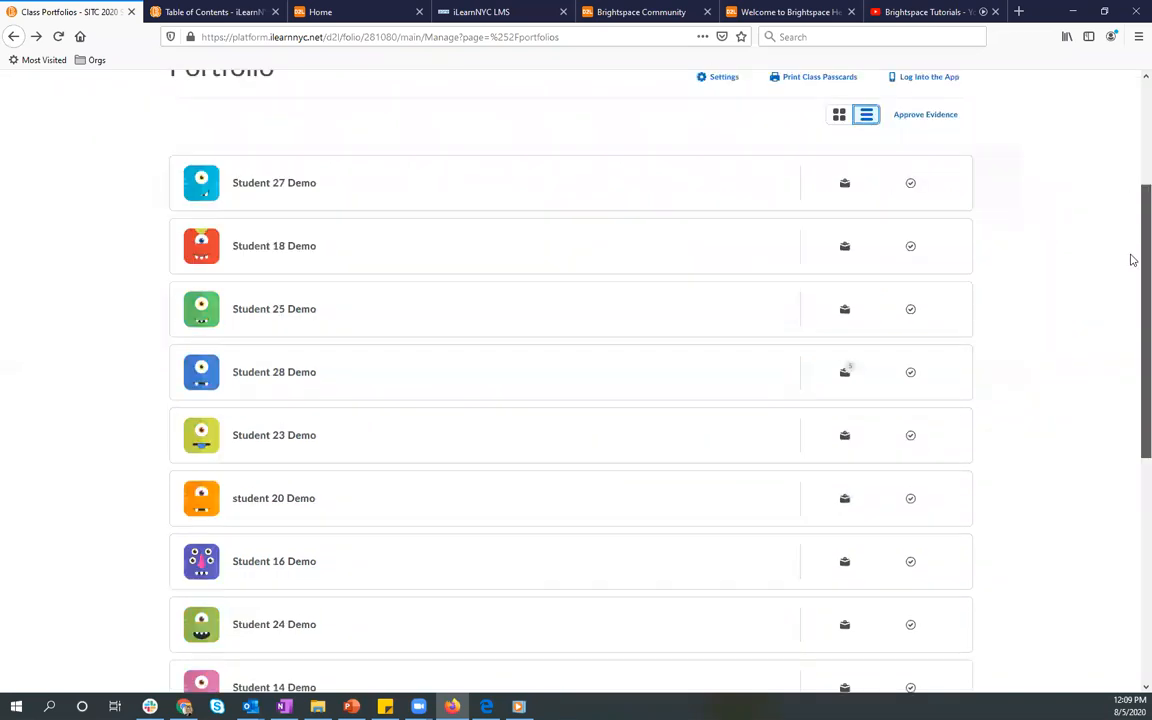
{"action": "scroll", "coordinate": [1131, 337], "scroll_direction": "down", "scroll_amount": 4}
{"action": "scroll", "coordinate": [1131, 368], "scroll_direction": "down", "scroll_amount": 2}
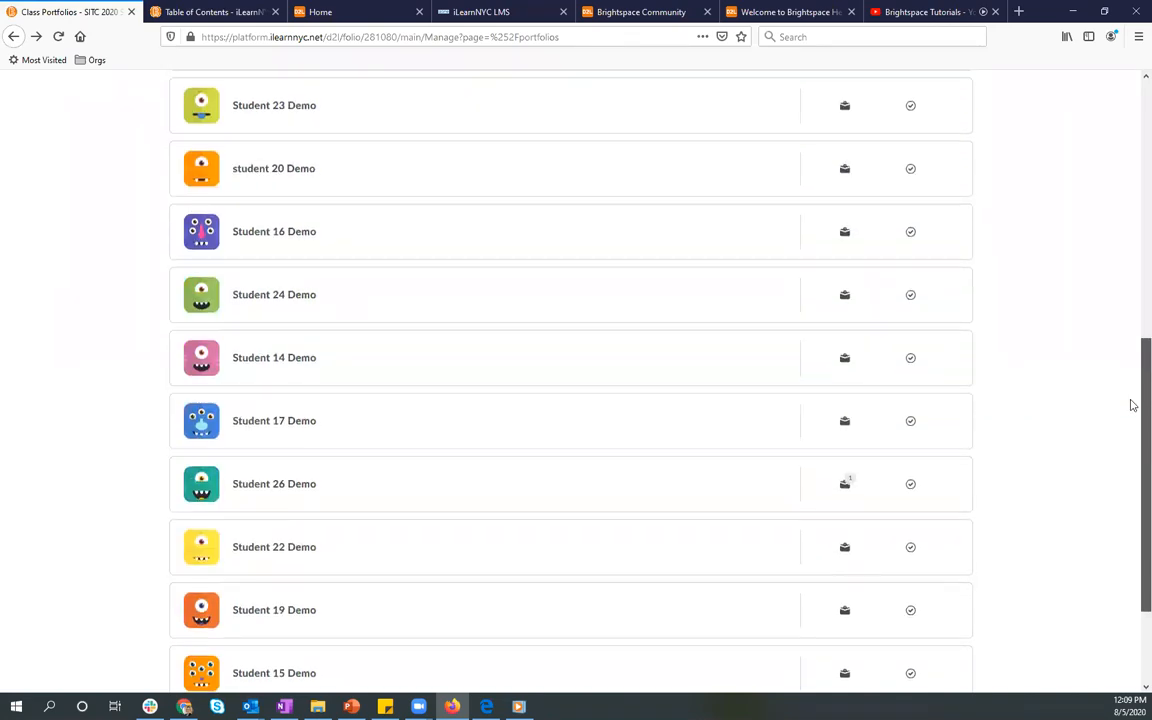
{"action": "scroll", "coordinate": [1131, 427], "scroll_direction": "down", "scroll_amount": 4}
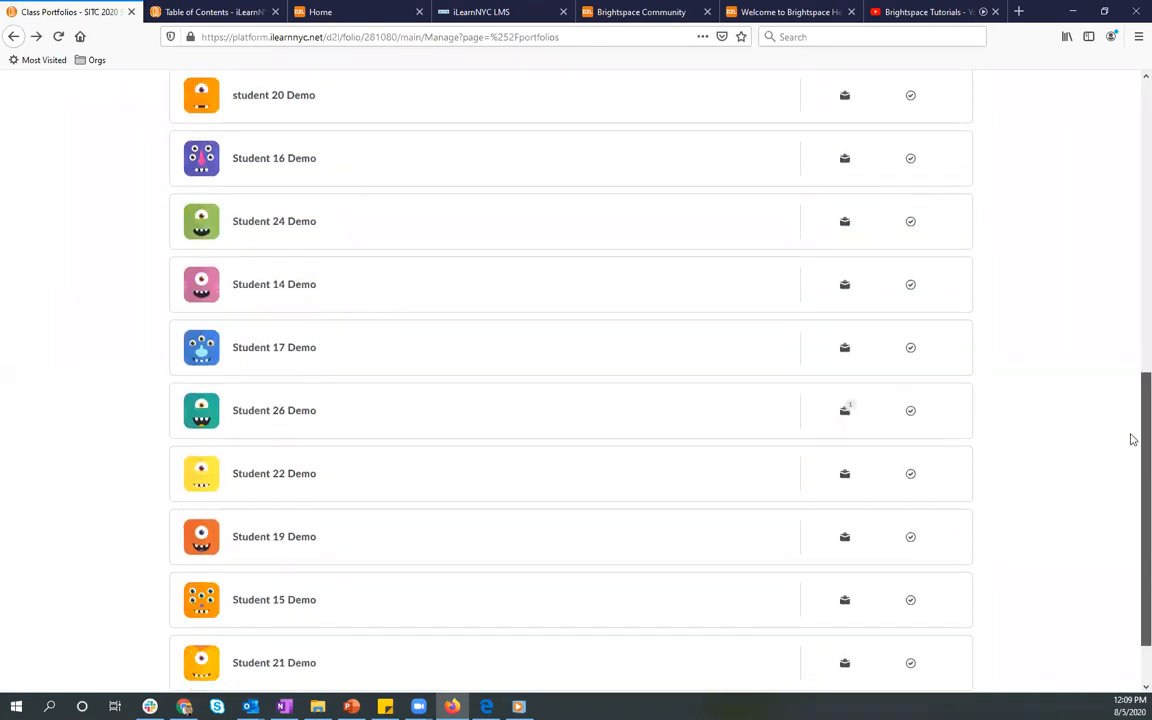
{"action": "scroll", "coordinate": [1111, 360], "scroll_direction": "up", "scroll_amount": 1}
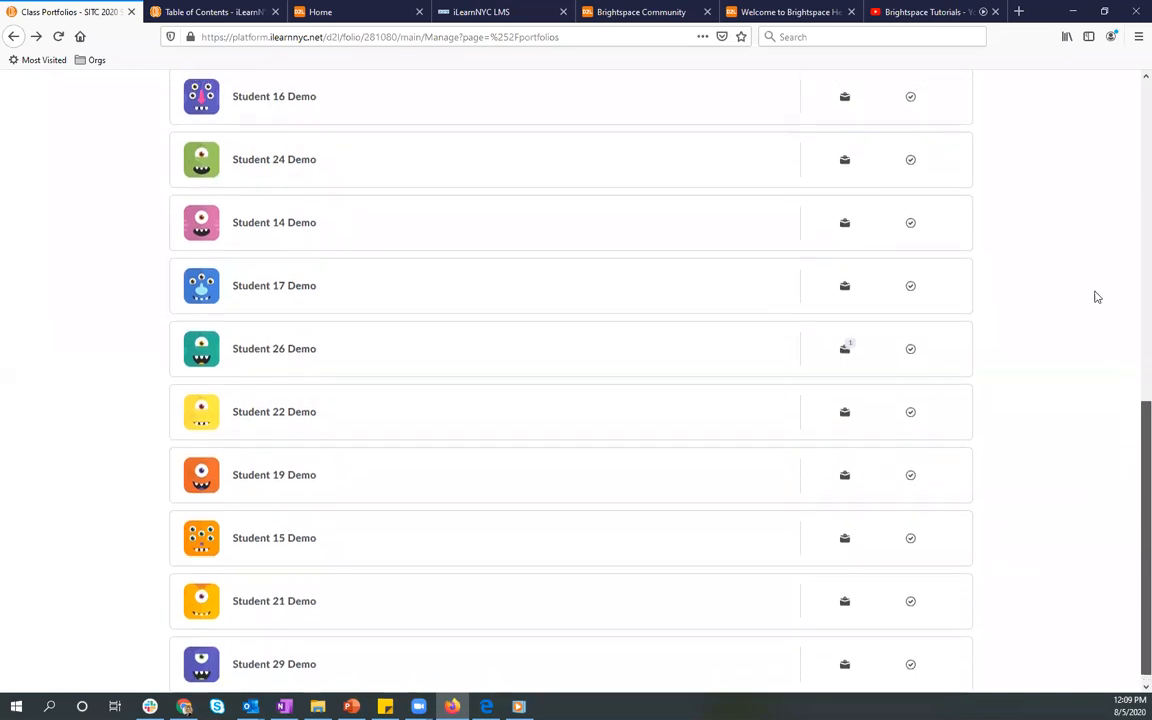
{"action": "scroll", "coordinate": [1095, 298], "scroll_direction": "up", "scroll_amount": 12}
{"action": "scroll", "coordinate": [1086, 195], "scroll_direction": "up", "scroll_amount": 1}
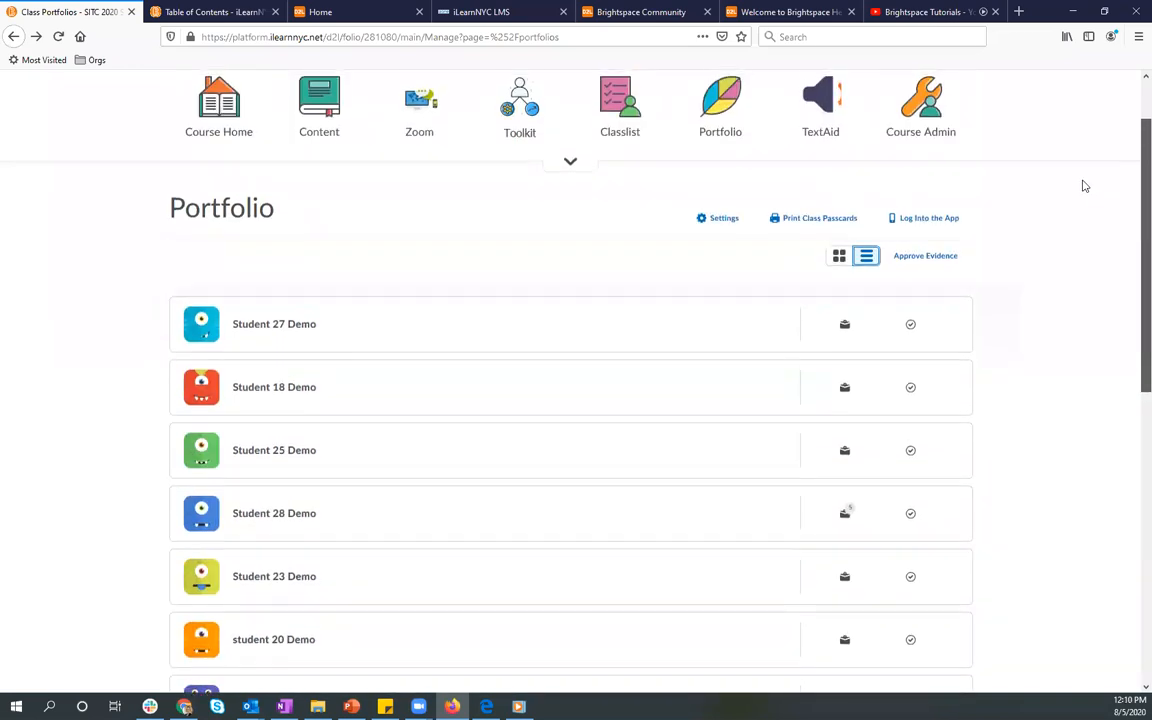
{"action": "scroll", "coordinate": [1057, 358], "scroll_direction": "up", "scroll_amount": 1}
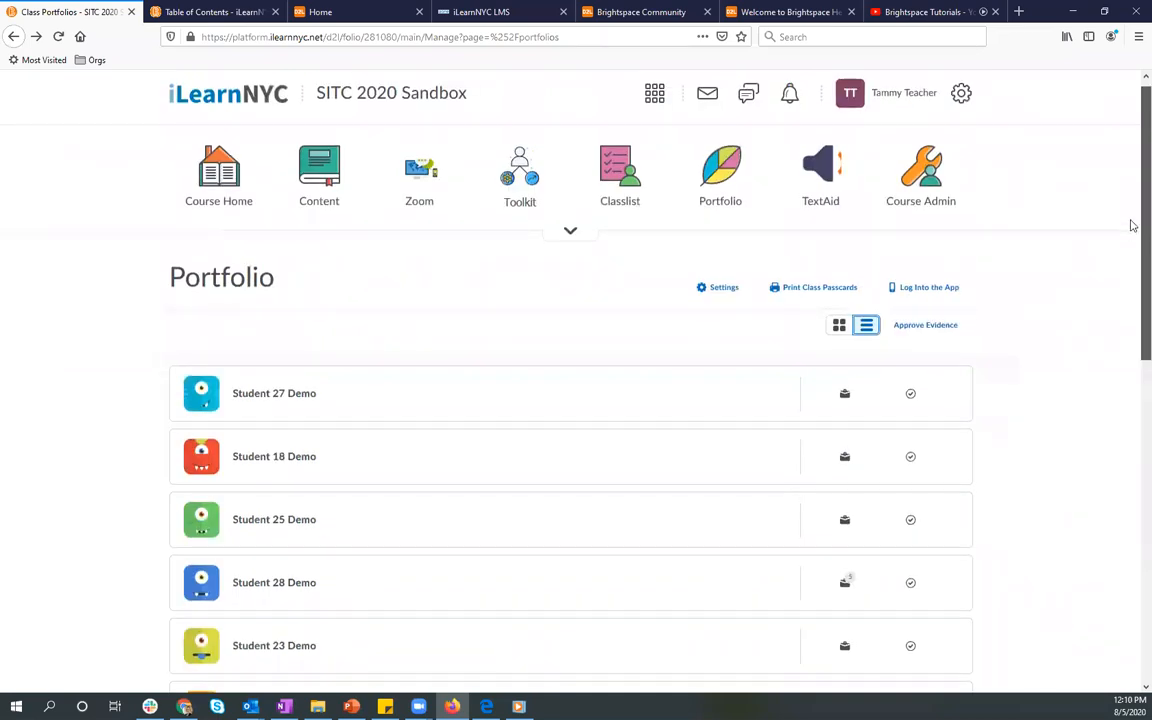
Step: Open Student 28 Demo's portfolio and look through all of the collected evidence
{"action": "scroll", "coordinate": [1132, 247], "scroll_direction": "down", "scroll_amount": 1}
{"action": "scroll", "coordinate": [1132, 247], "scroll_direction": "down", "scroll_amount": 1}
{"action": "scroll", "coordinate": [1131, 275], "scroll_direction": "down", "scroll_amount": 1}
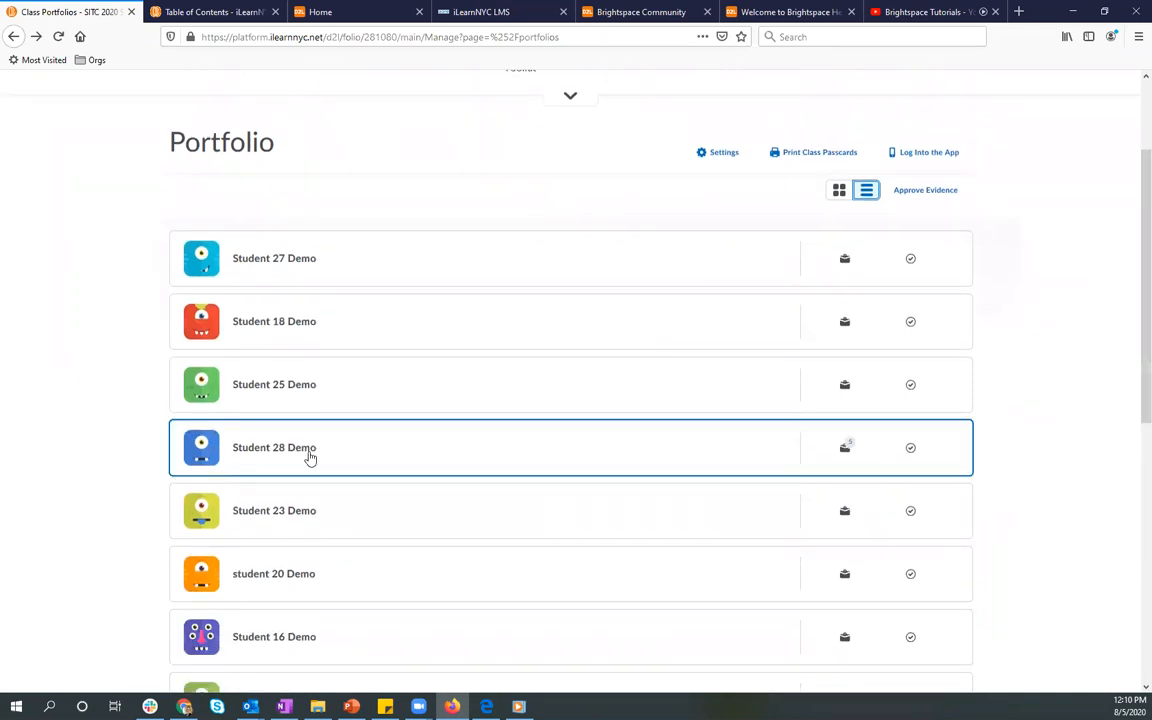
{"action": "left_click", "coordinate": [388, 449]}
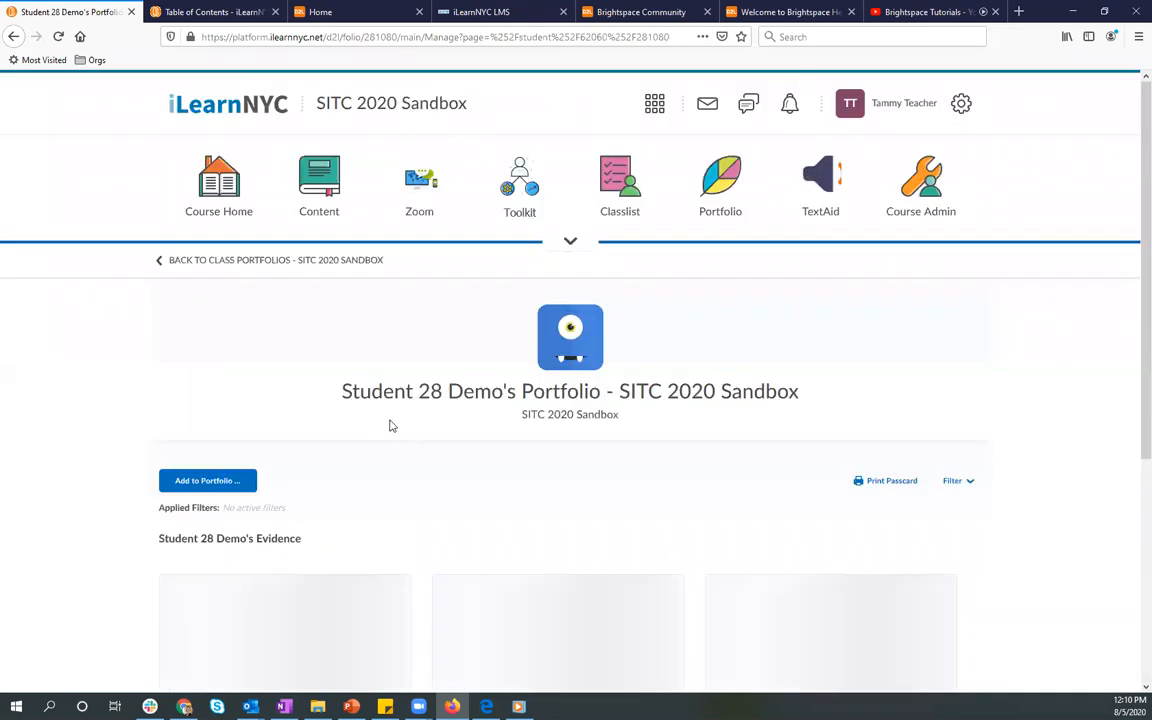
{"action": "scroll", "coordinate": [1078, 236], "scroll_direction": "down", "scroll_amount": 3}
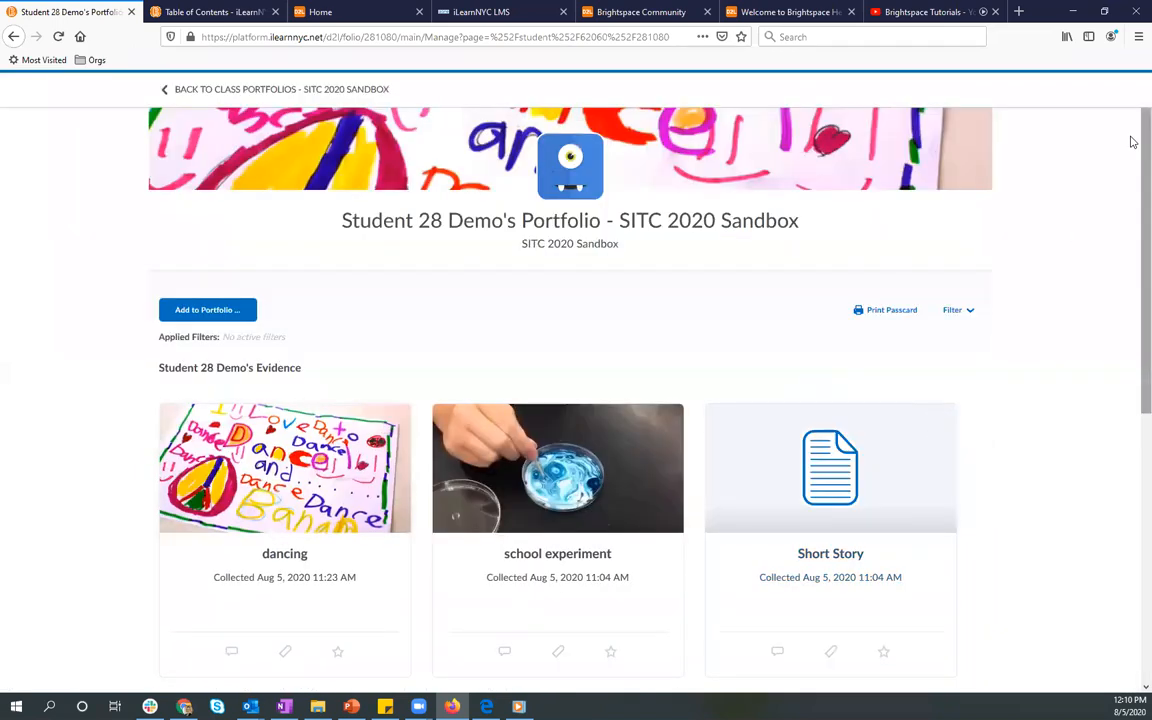
{"action": "scroll", "coordinate": [1131, 147], "scroll_direction": "down", "scroll_amount": 1}
{"action": "scroll", "coordinate": [1131, 160], "scroll_direction": "down", "scroll_amount": 4}
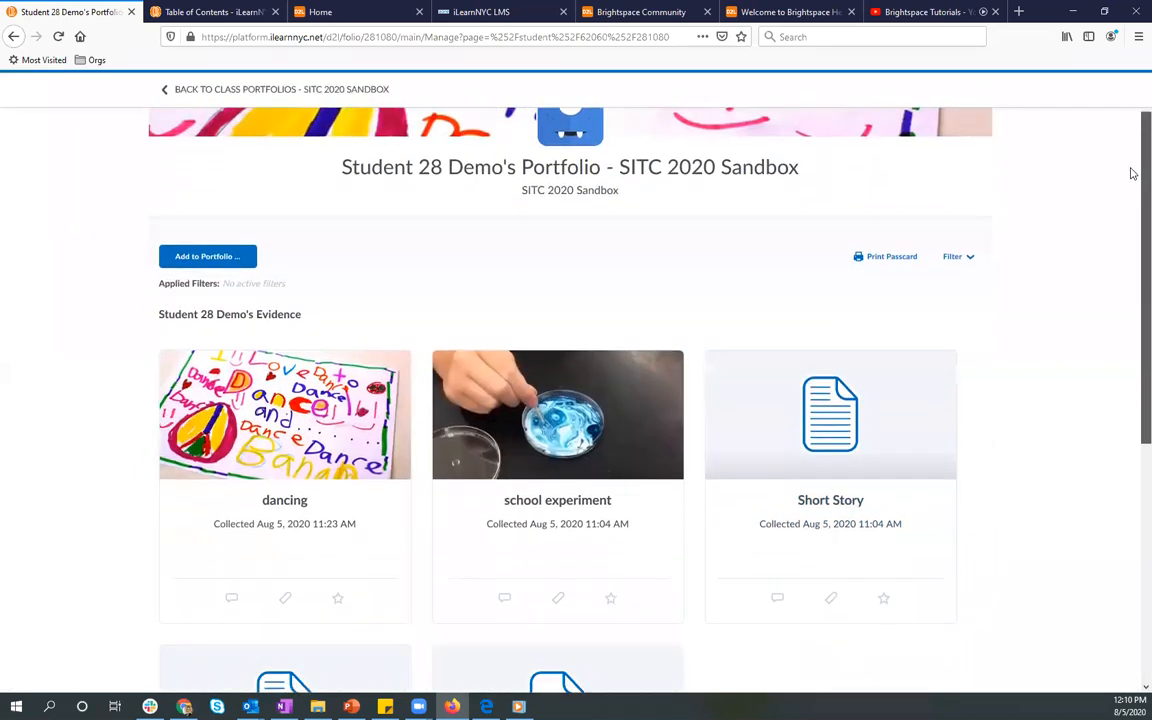
{"action": "scroll", "coordinate": [1133, 267], "scroll_direction": "down", "scroll_amount": 2}
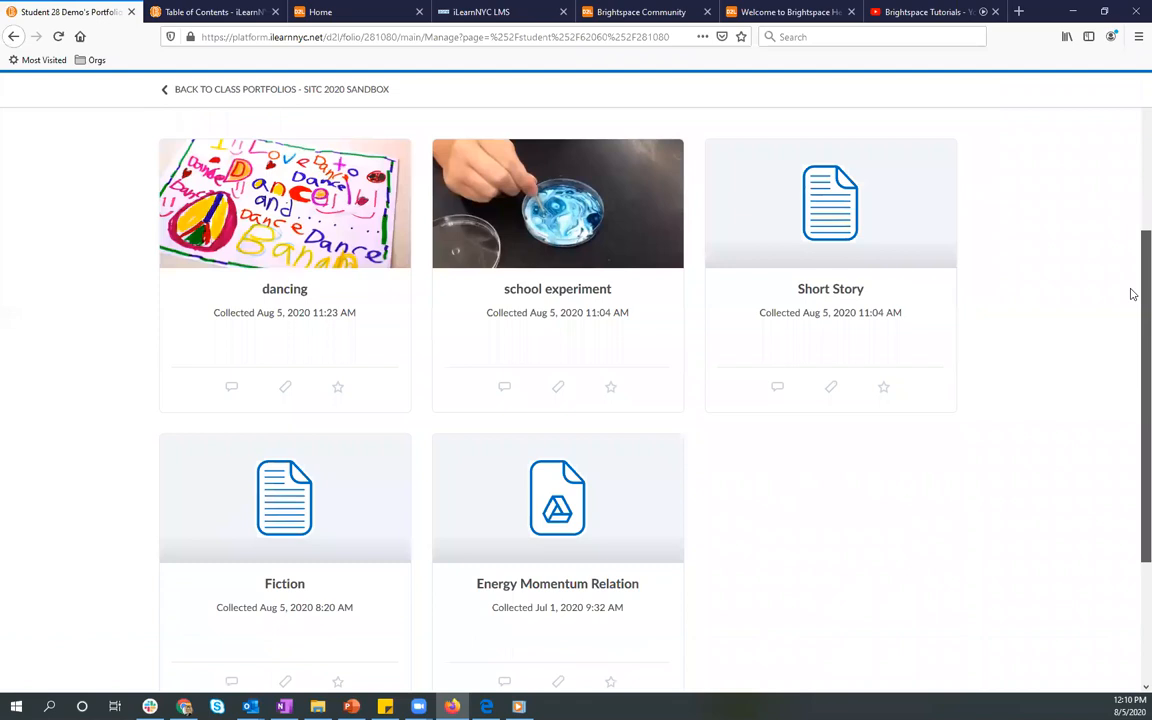
{"action": "scroll", "coordinate": [1125, 280], "scroll_direction": "up", "scroll_amount": 6}
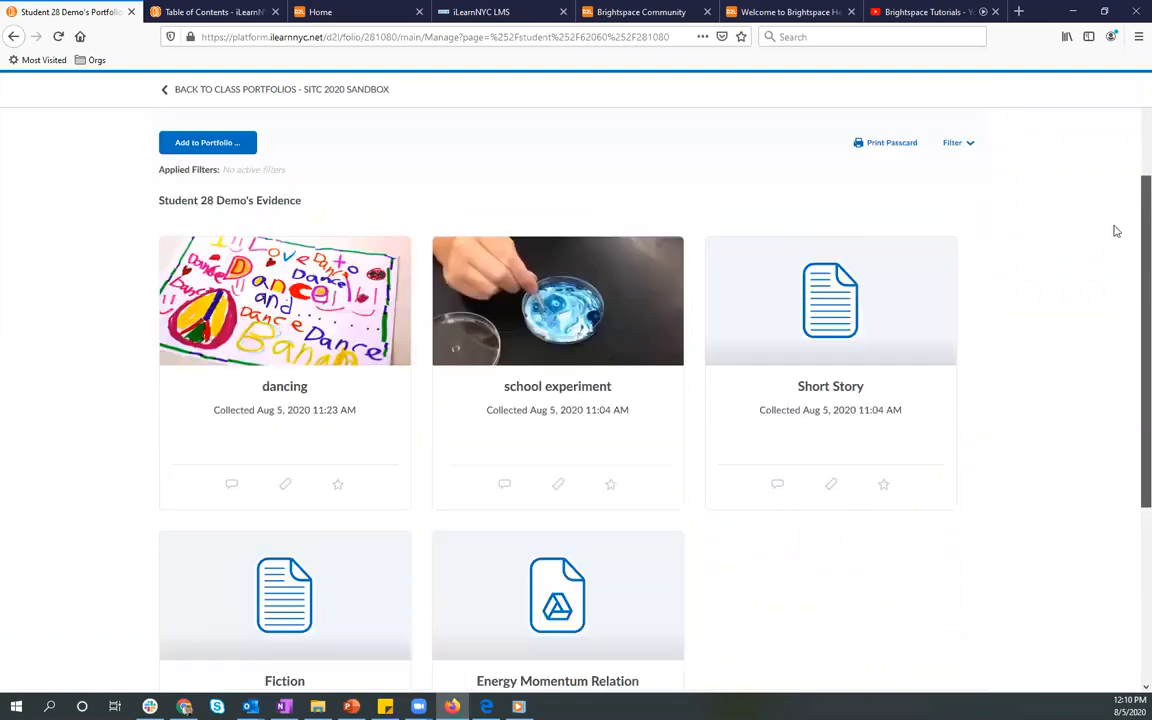
{"action": "scroll", "coordinate": [1085, 150], "scroll_direction": "up", "scroll_amount": 1}
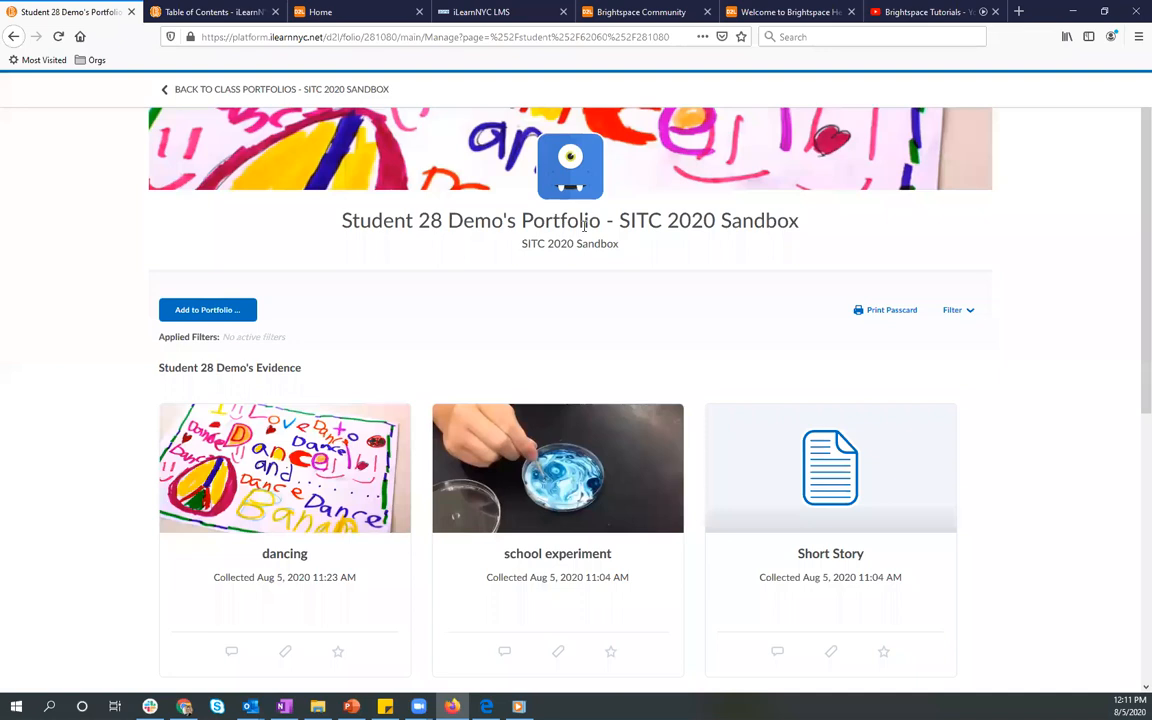
{"action": "scroll", "coordinate": [1131, 210], "scroll_direction": "down", "scroll_amount": 2}
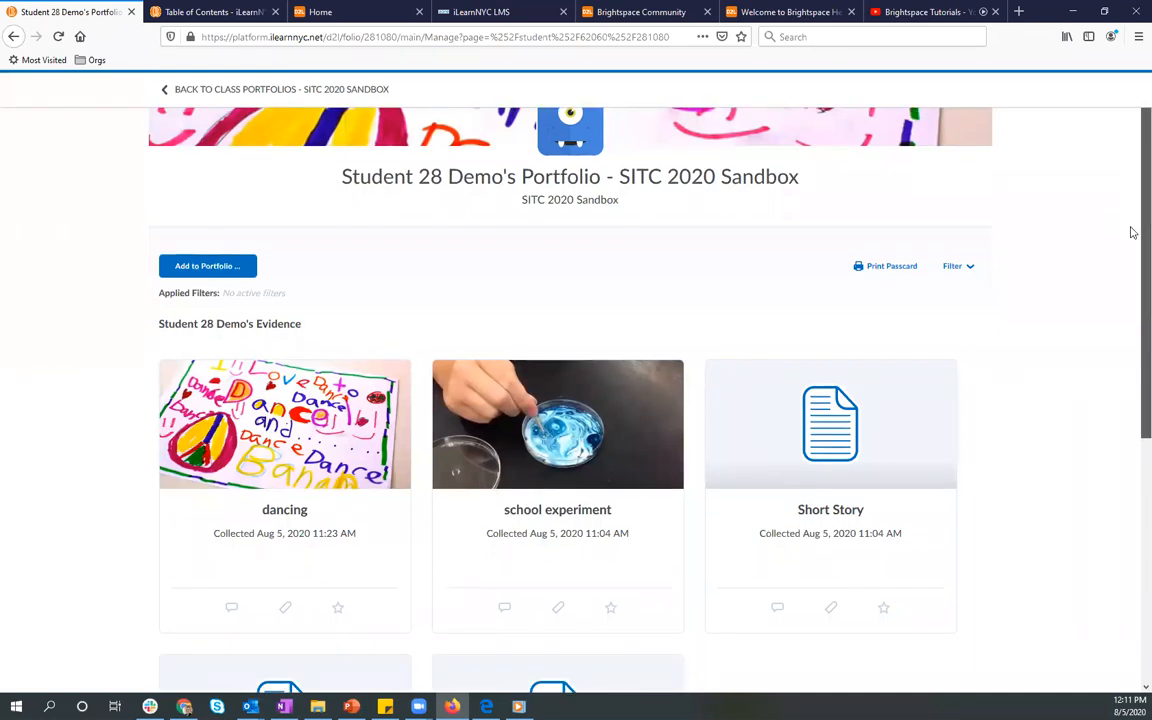
{"action": "left_click_drag", "start_coordinate": [1131, 254], "coordinate": [1131, 347]}
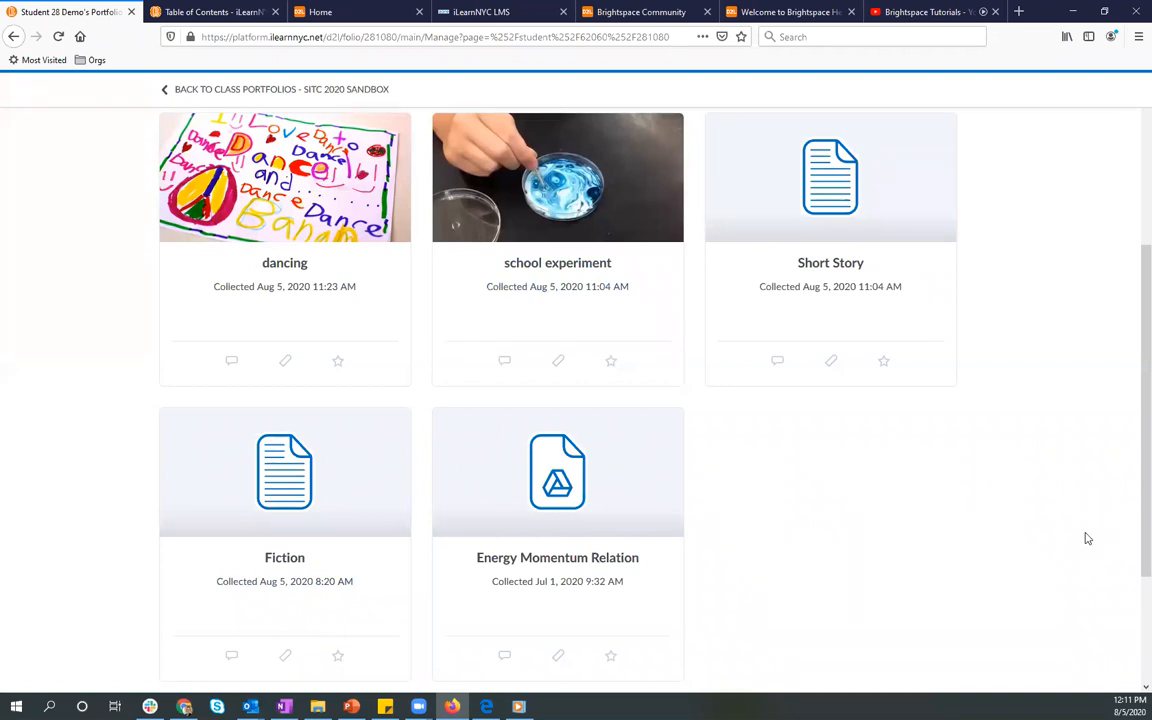
{"action": "scroll", "coordinate": [1090, 542], "scroll_direction": "up", "scroll_amount": 3}
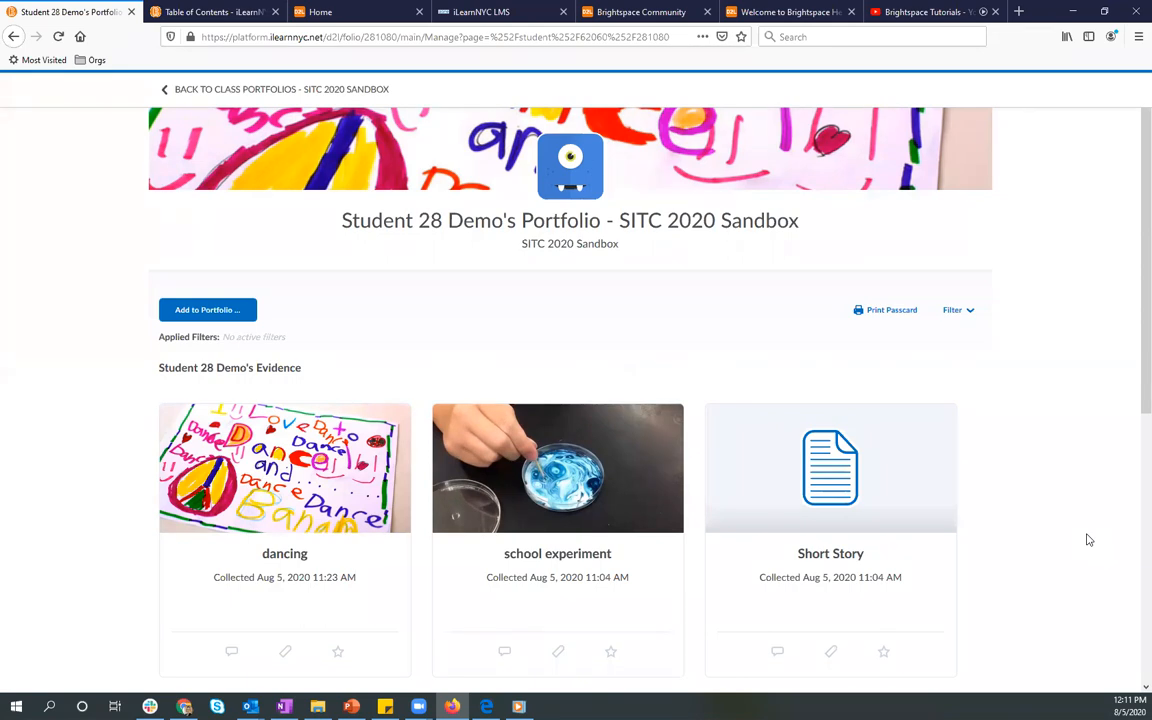
Step: Upload the document The BIG 4 as new evidence to Student 28 Demo's portfolio
{"action": "left_click", "coordinate": [180, 316]}
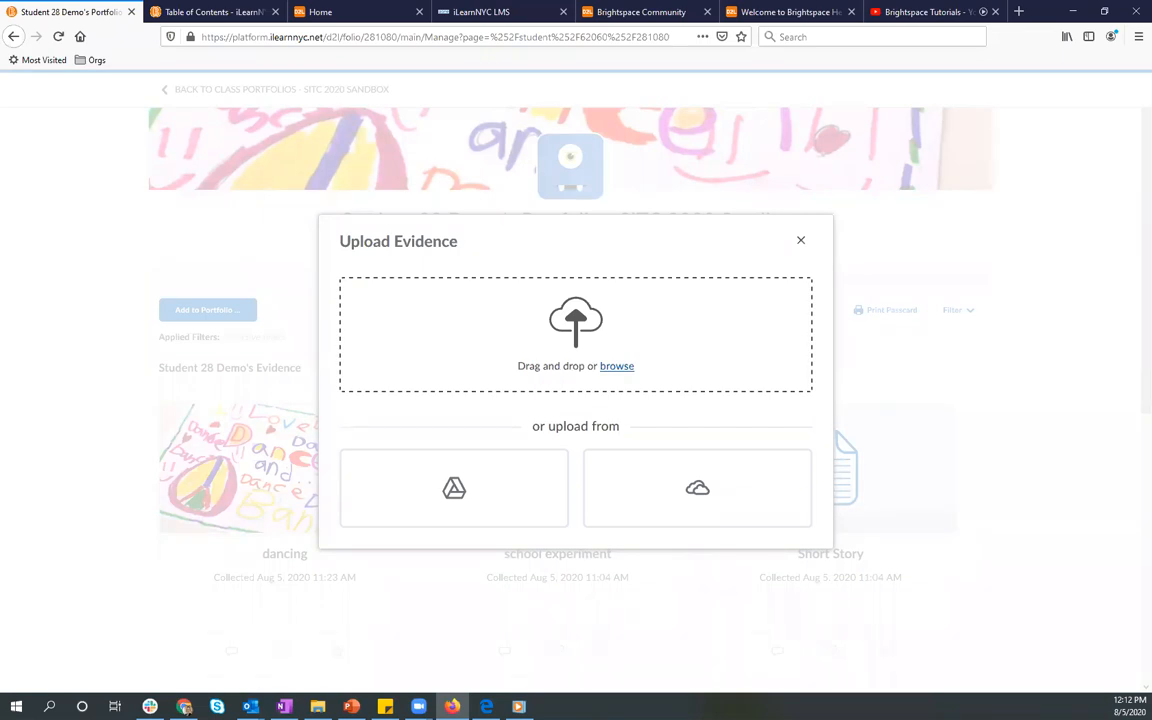
{"action": "left_click_drag", "start_coordinate": [458, 609], "coordinate": [560, 352]}
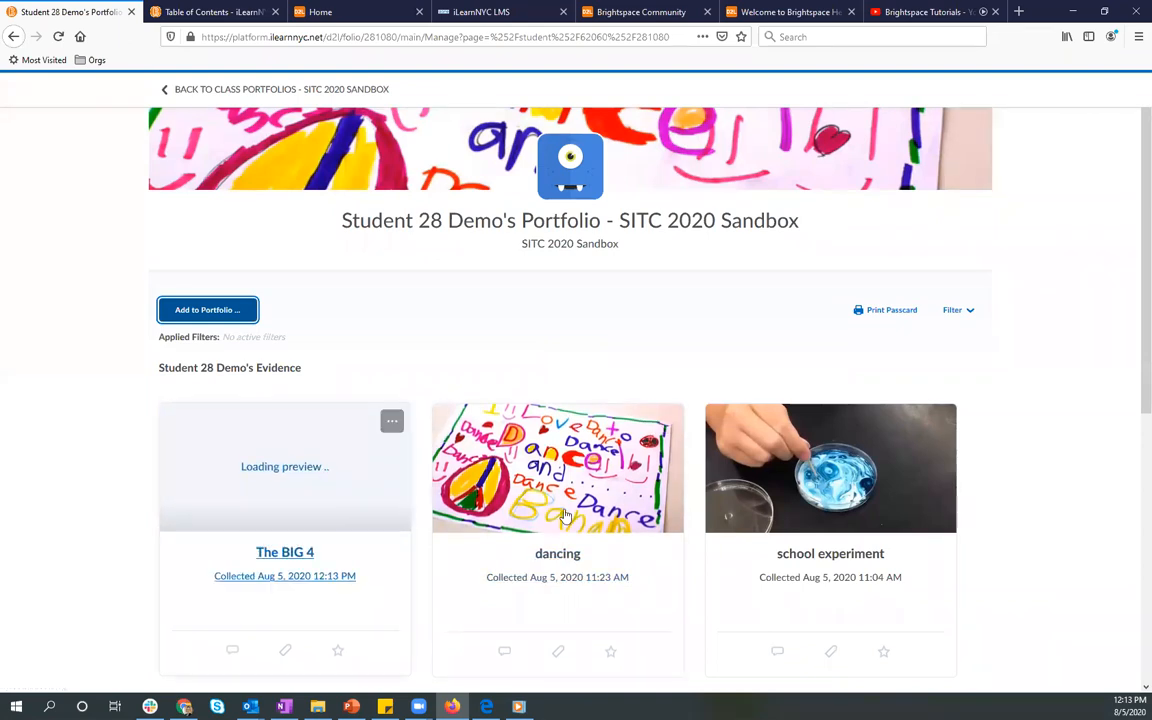
Step: Open the Short Story evidence and review its feedback, rubric, audio, reflection and category options
{"action": "scroll", "coordinate": [1131, 265], "scroll_direction": "down", "scroll_amount": 1}
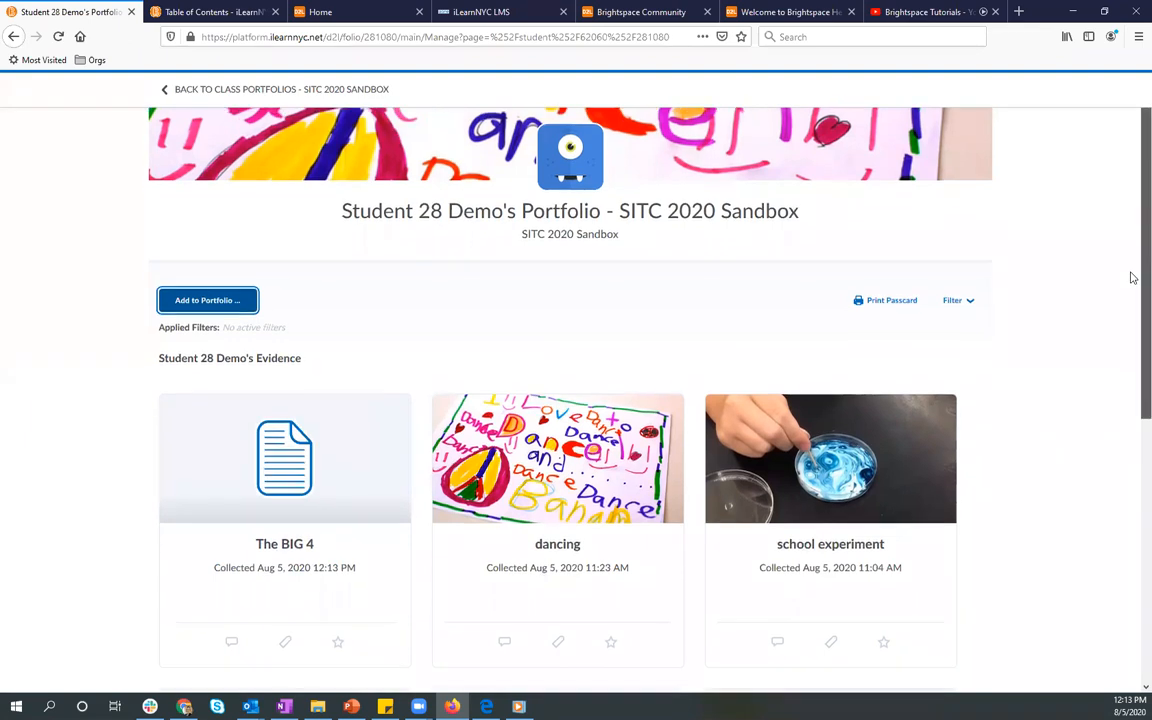
{"action": "scroll", "coordinate": [1131, 335], "scroll_direction": "down", "scroll_amount": 2}
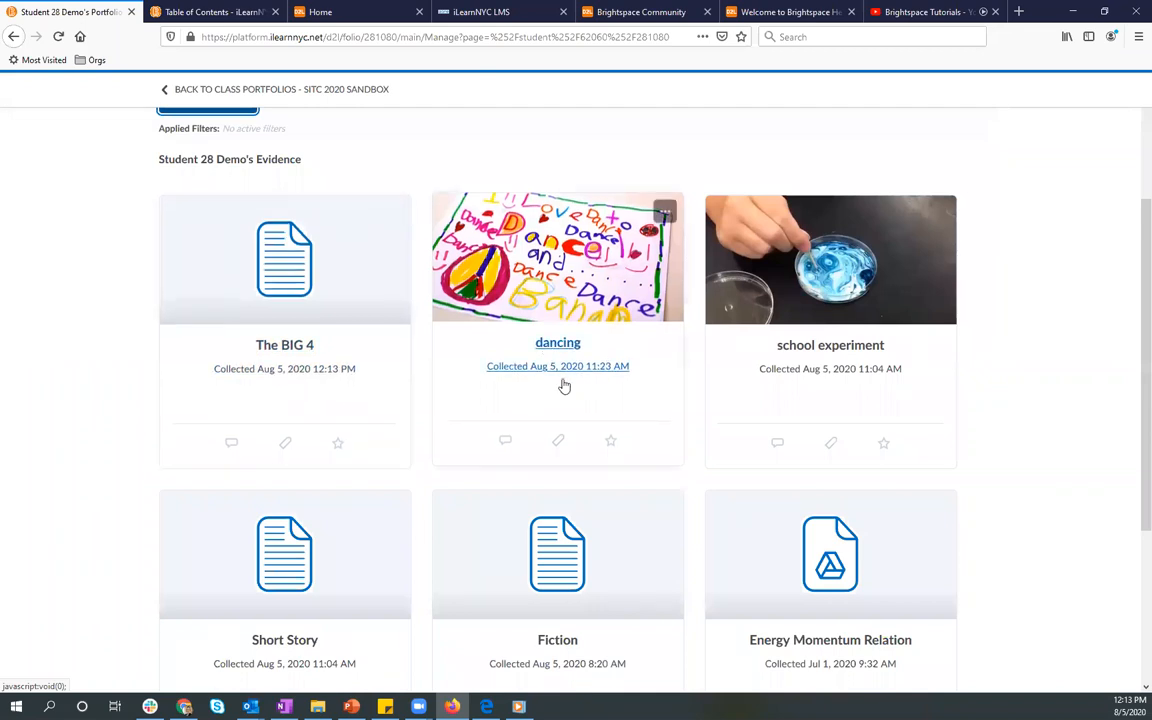
{"action": "left_click", "coordinate": [272, 497]}
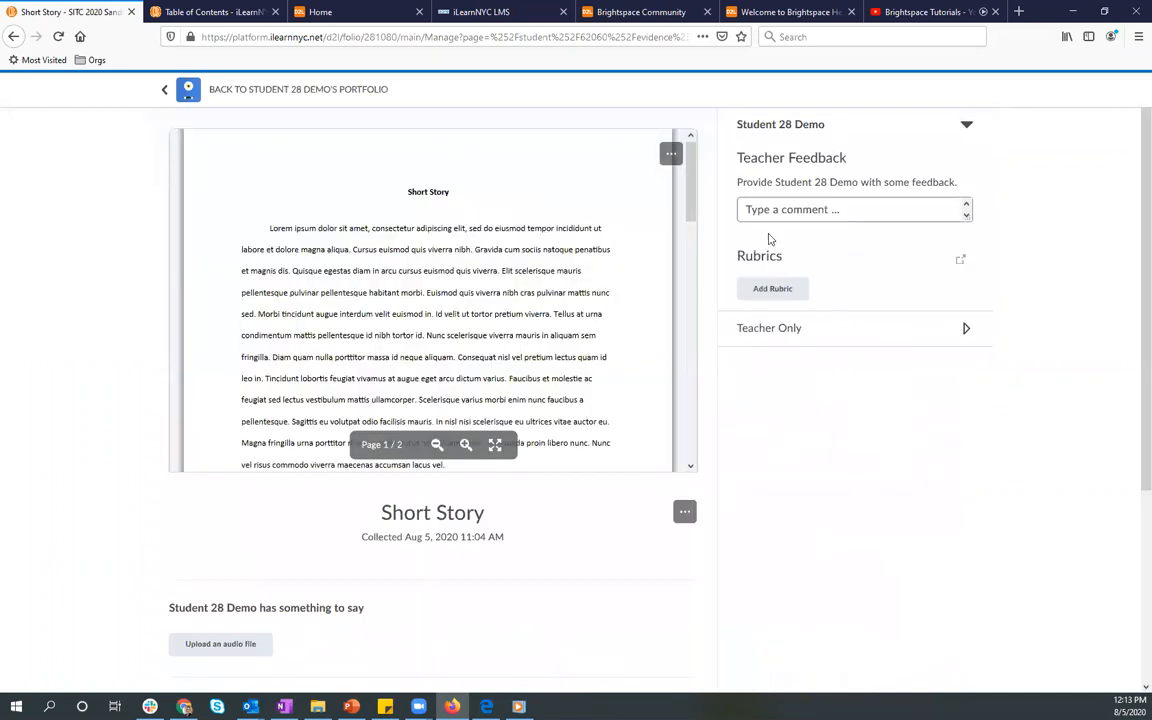
{"action": "left_click", "coordinate": [746, 208]}
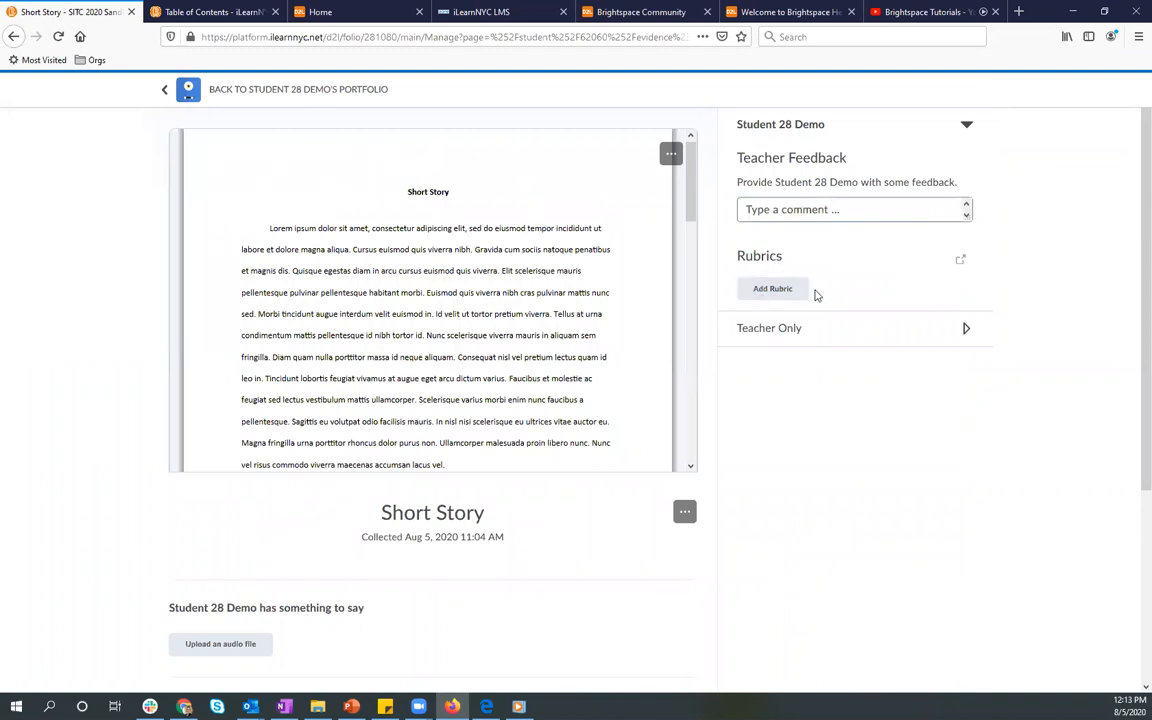
{"action": "scroll", "coordinate": [398, 579], "scroll_direction": "down", "scroll_amount": 4}
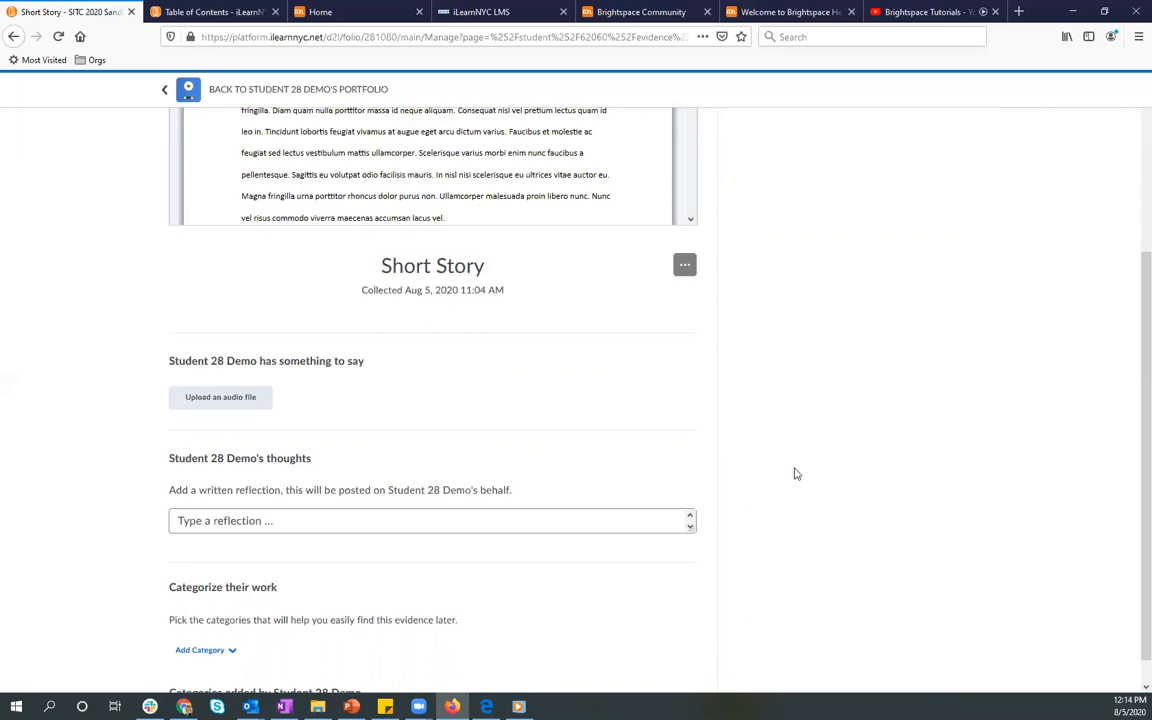
{"action": "scroll", "coordinate": [828, 479], "scroll_direction": "up", "scroll_amount": 3}
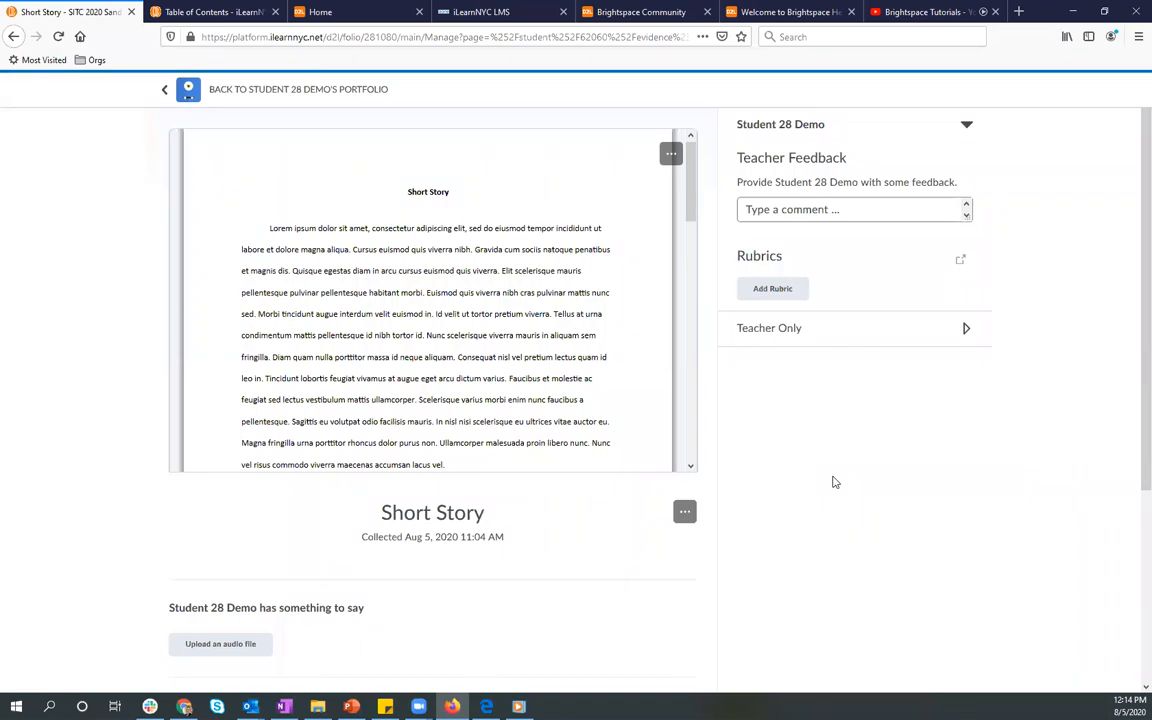
Step: Try the Hidden and Visible options for a private teacher's note on Short Story and return to Student 28 Demo's portfolio
{"action": "mouse_move", "coordinate": [233, 206]}
{"action": "left_click", "coordinate": [775, 338]}
{"action": "left_click", "coordinate": [784, 266]}
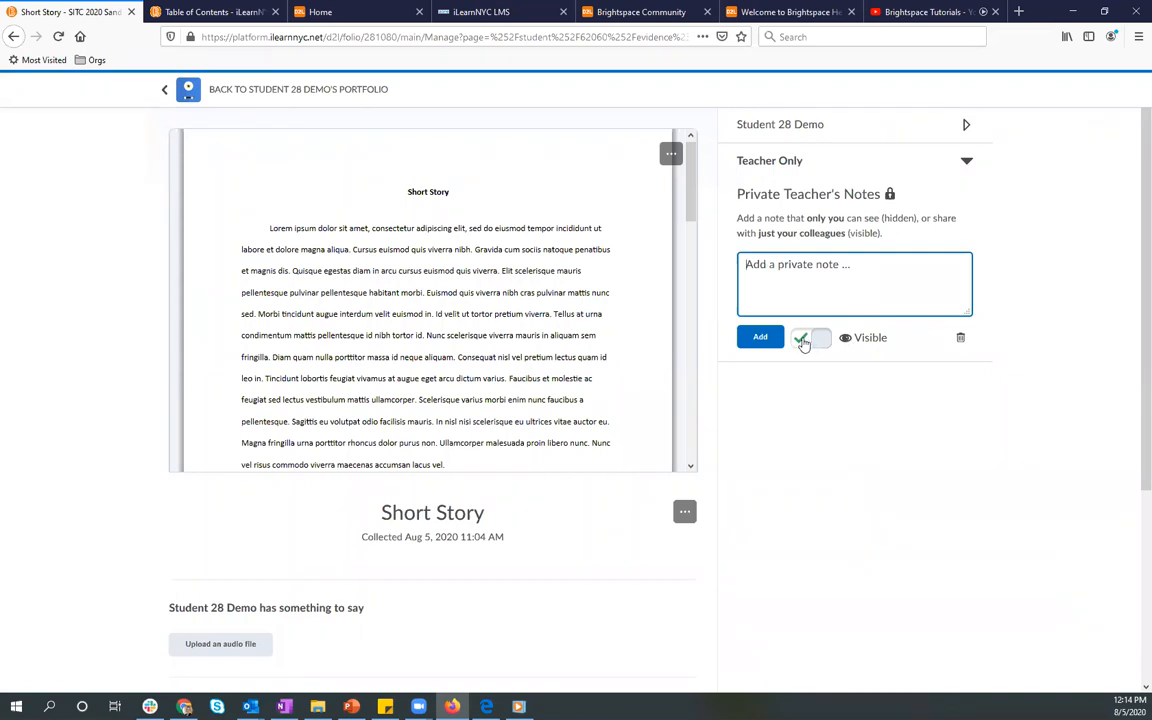
{"action": "left_click", "coordinate": [804, 342]}
{"action": "left_click", "coordinate": [795, 277]}
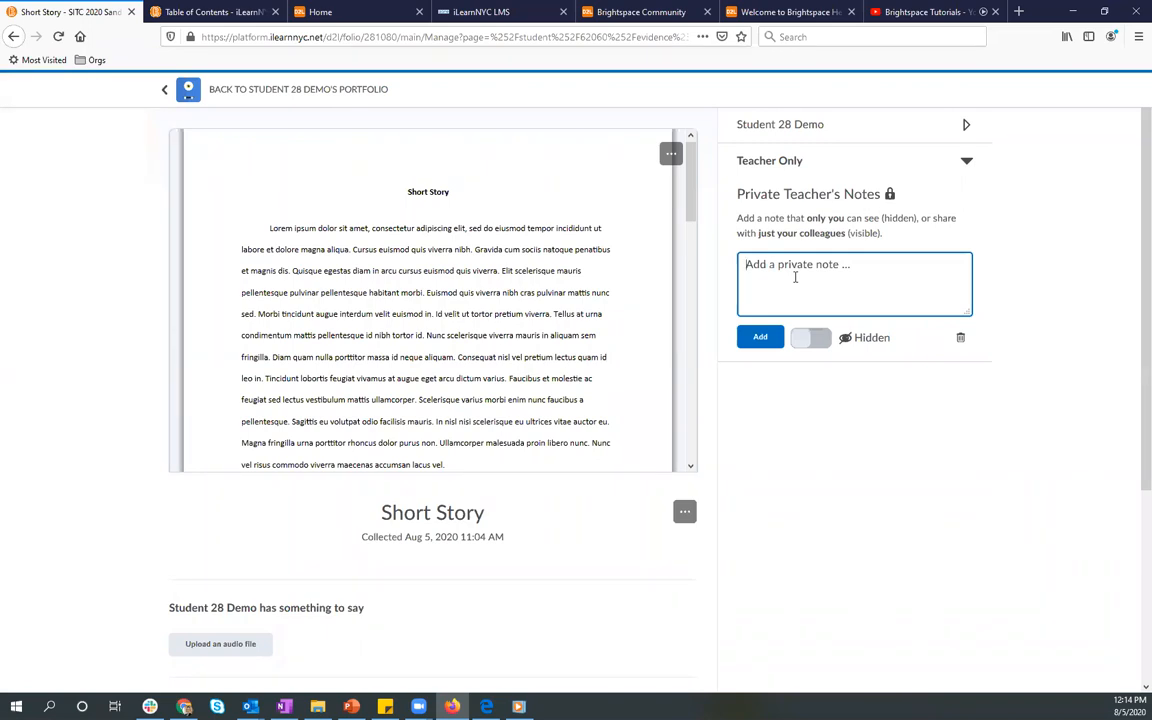
{"action": "left_click", "coordinate": [818, 337]}
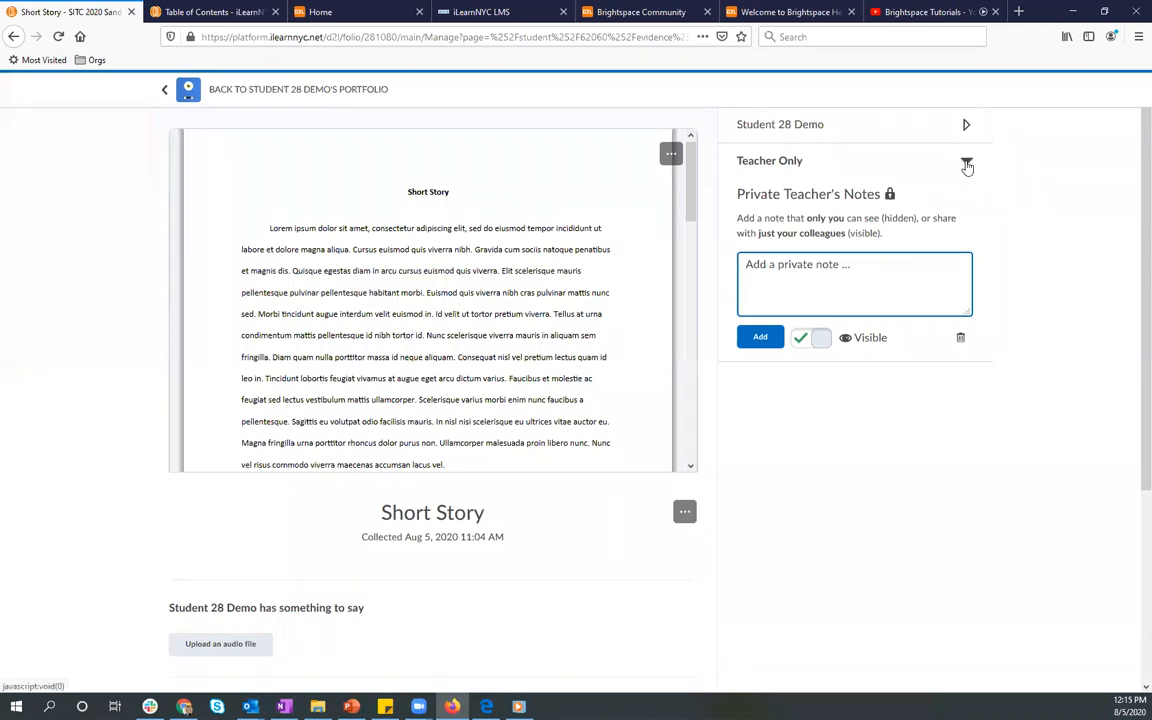
{"action": "left_click", "coordinate": [966, 163]}
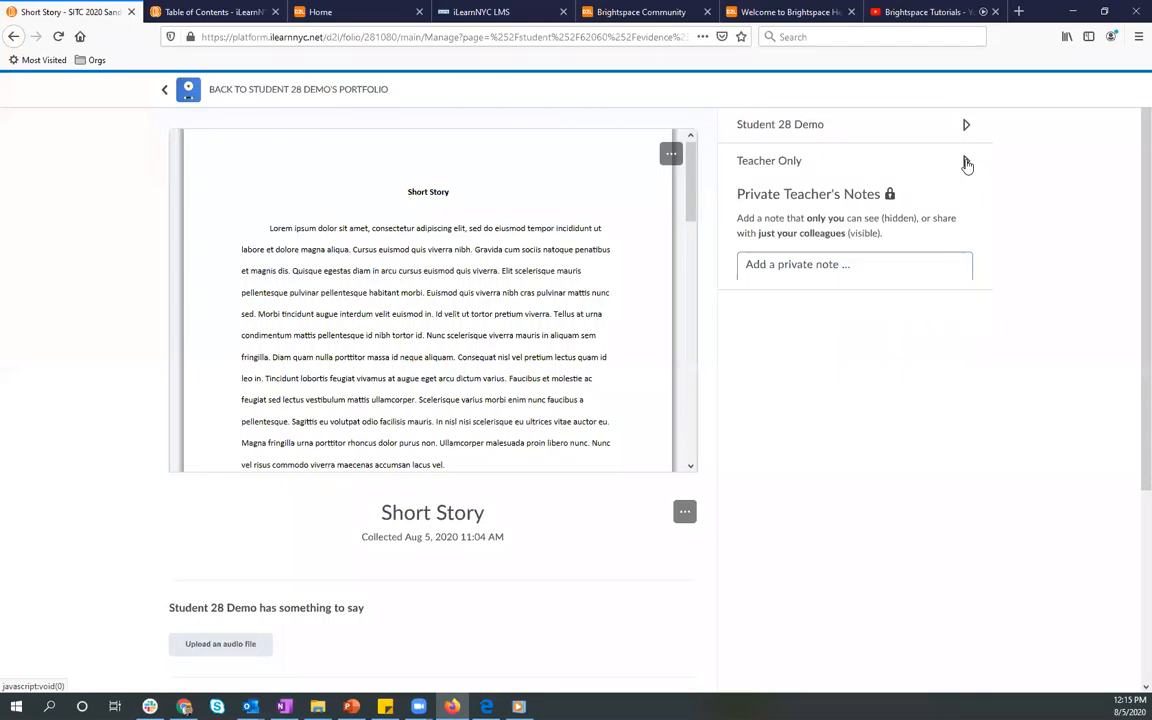
{"action": "left_click", "coordinate": [231, 103]}
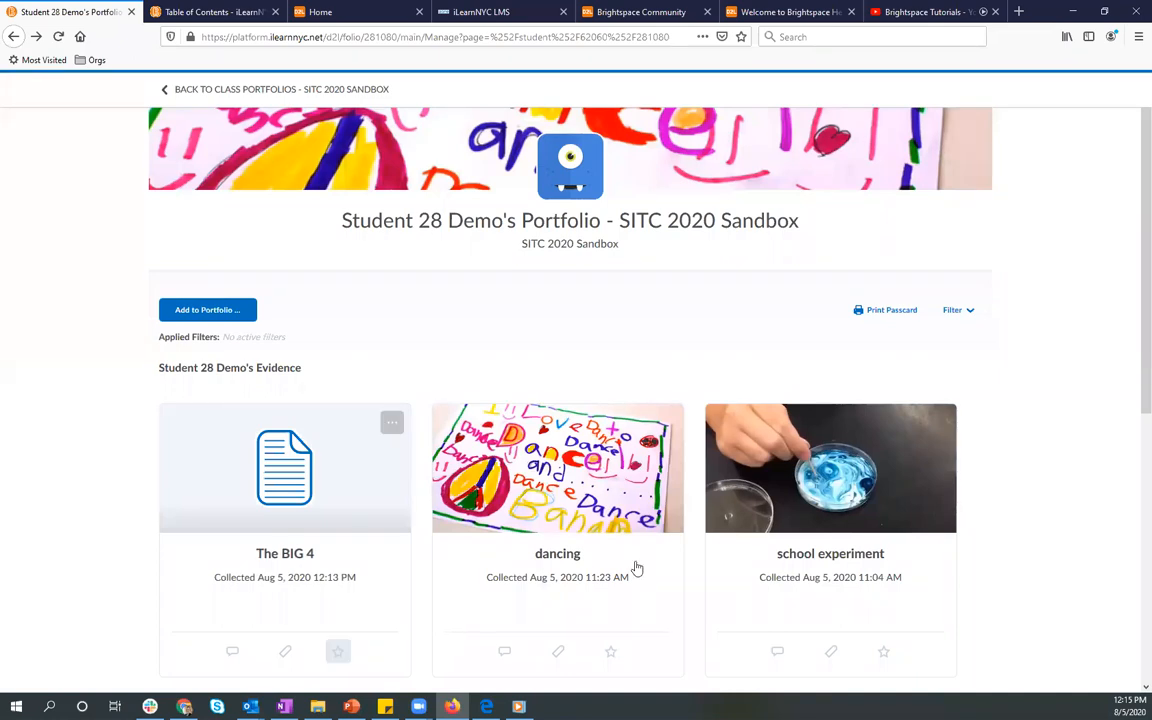
Step: Look over Student 28 Demo's portfolio evidence once more and return to the class portfolio list
{"action": "left_click", "coordinate": [210, 92]}
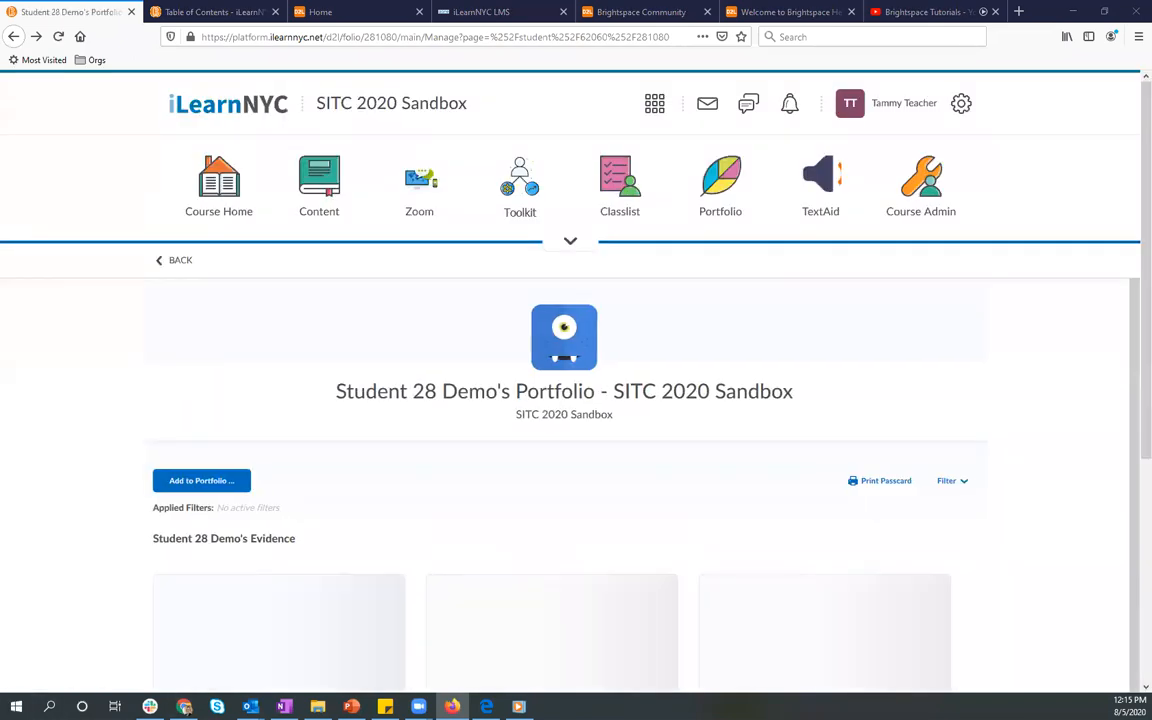
{"action": "scroll", "coordinate": [1008, 414], "scroll_direction": "down", "scroll_amount": 3}
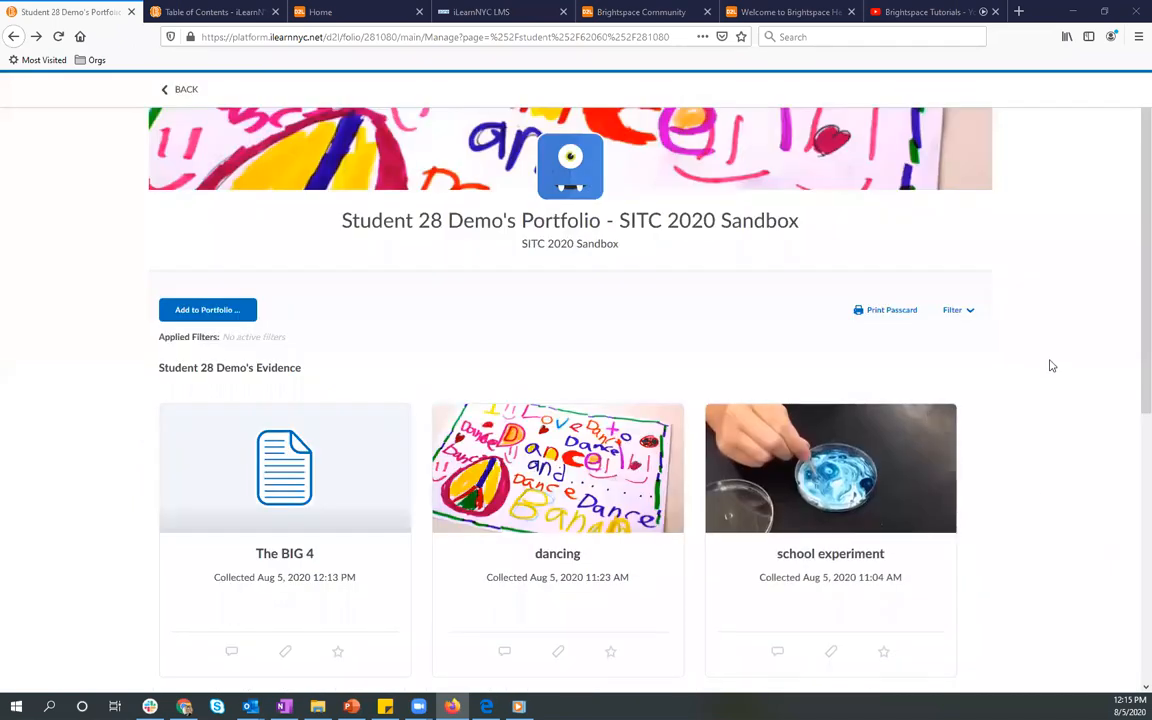
{"action": "scroll", "coordinate": [1049, 365], "scroll_direction": "down", "scroll_amount": 1}
{"action": "scroll", "coordinate": [1044, 365], "scroll_direction": "up", "scroll_amount": 1}
{"action": "left_click", "coordinate": [183, 97]}
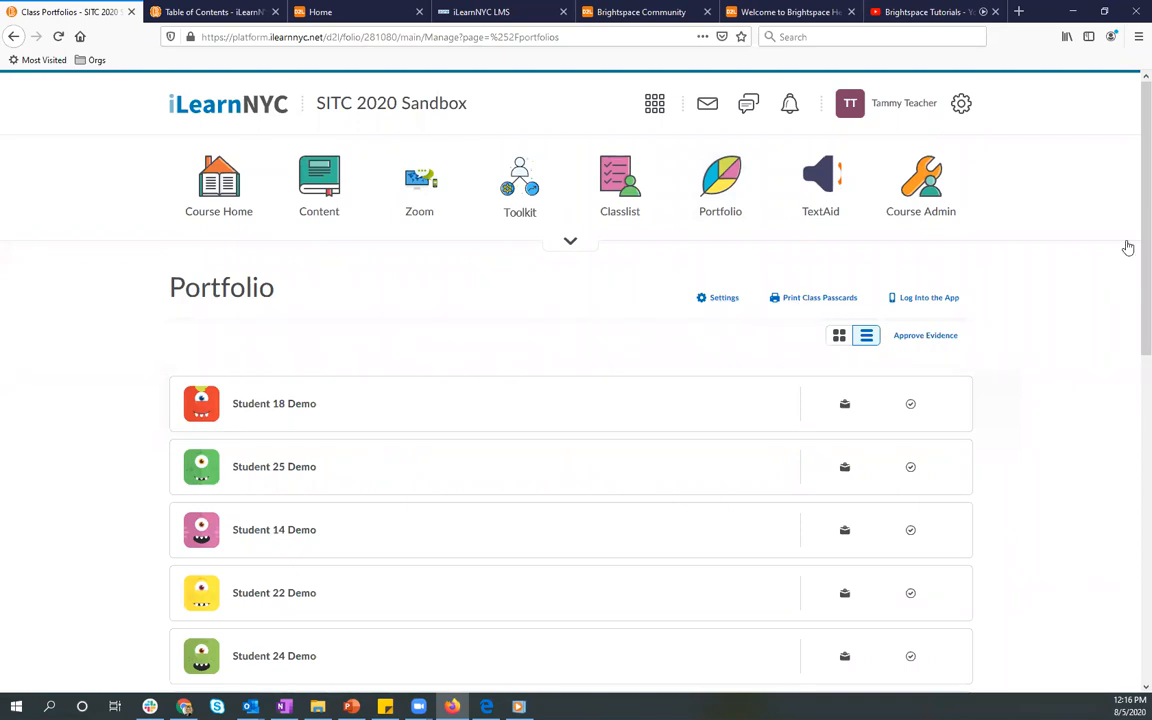
Step: Look over the class portfolio list, review the Portfolio Class Settings for avatars and evidence approval, and leave them without saving
{"action": "scroll", "coordinate": [1089, 302], "scroll_direction": "down", "scroll_amount": 4}
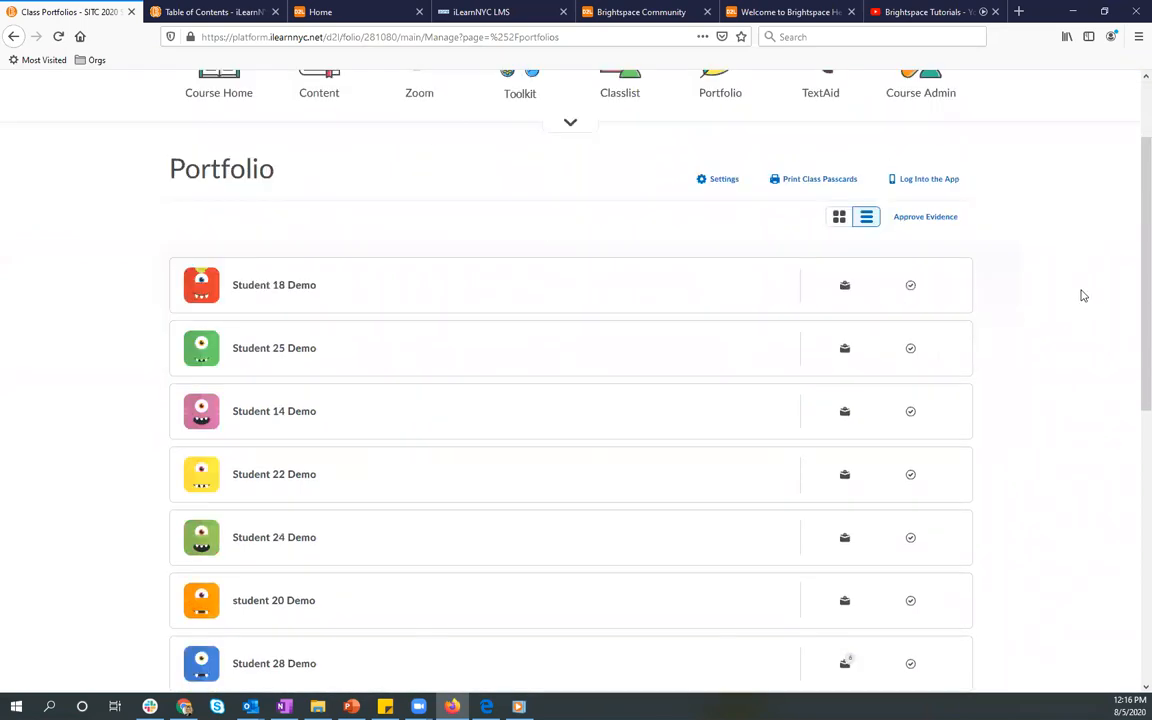
{"action": "scroll", "coordinate": [1081, 294], "scroll_direction": "up", "scroll_amount": 4}
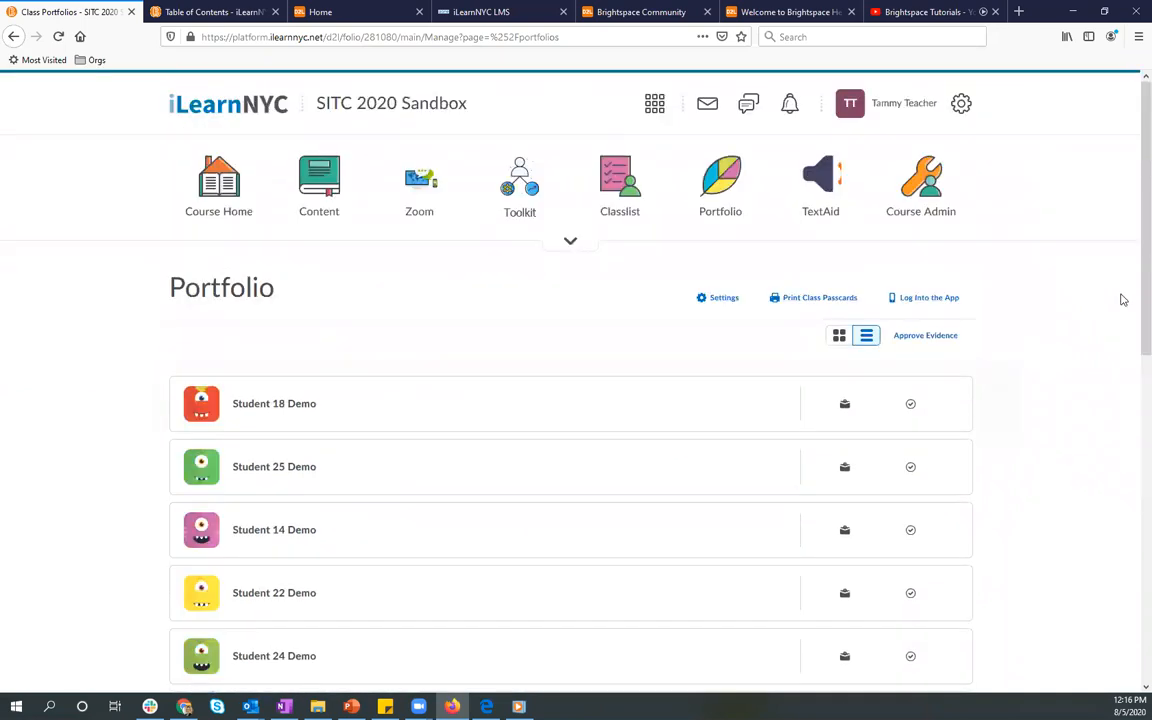
{"action": "left_click", "coordinate": [716, 300]}
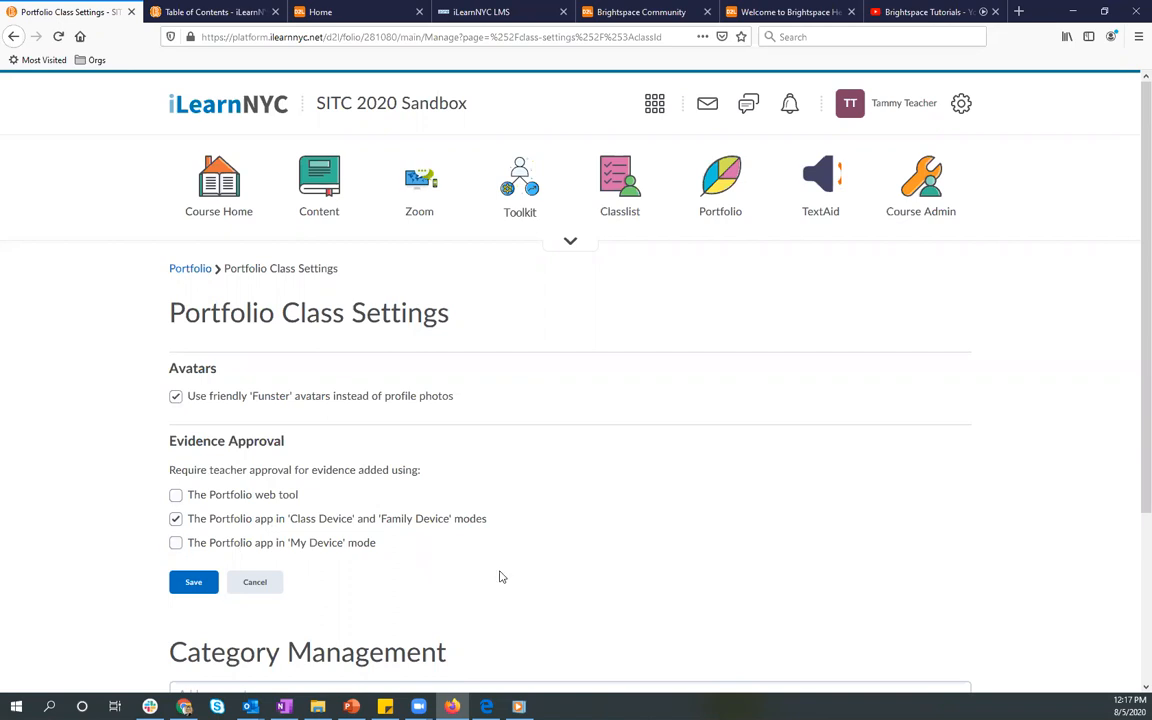
{"action": "left_click", "coordinate": [268, 591]}
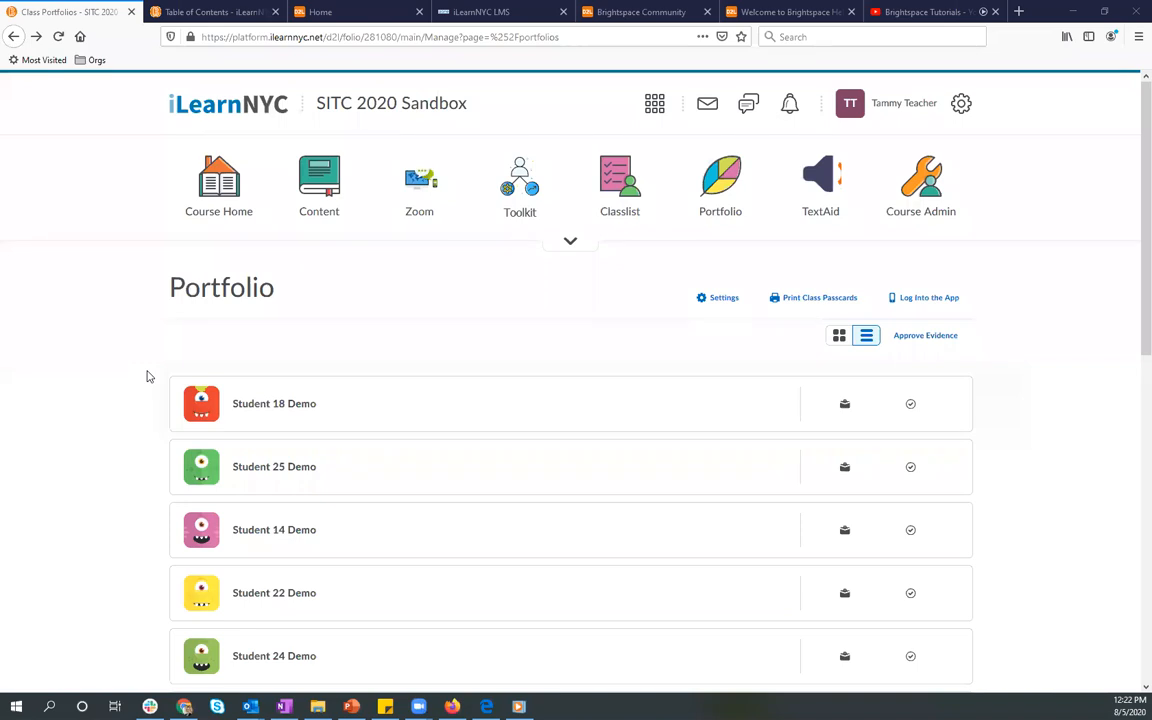
Step: Go to the iLearnNYC homepage and look through the Get Help Here resources and the My Courses list
{"action": "right_click", "coordinate": [239, 112]}
{"action": "left_click", "coordinate": [91, 272]}
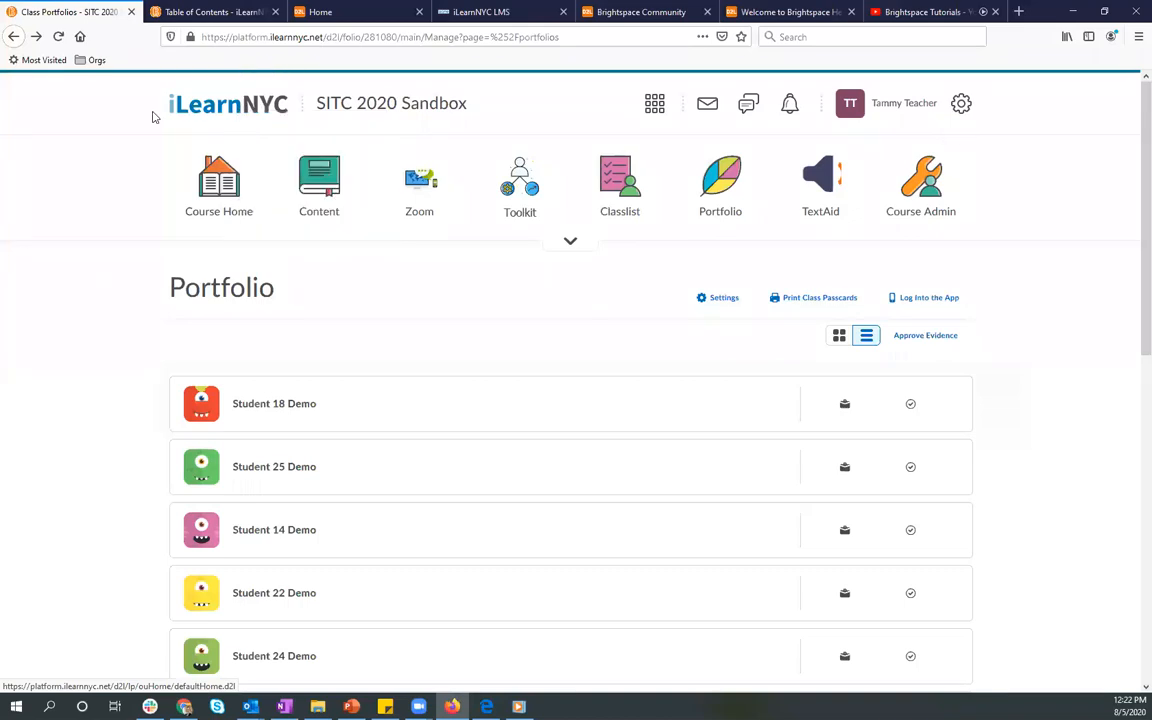
{"action": "left_click", "coordinate": [205, 113]}
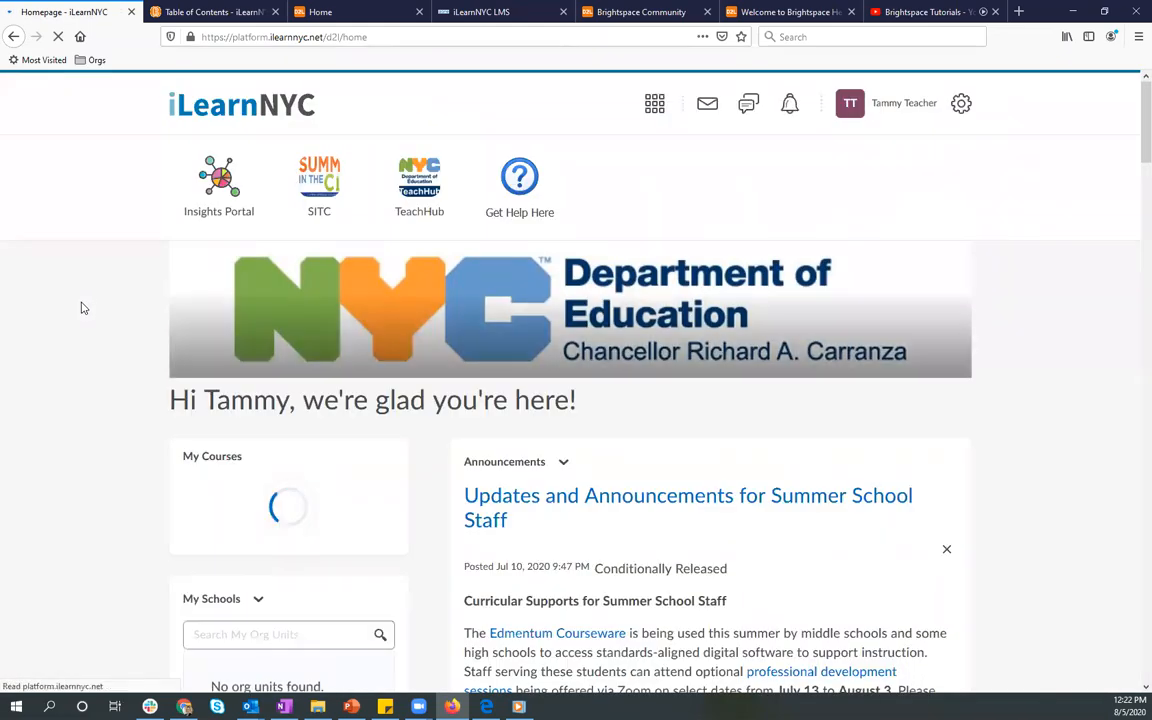
{"action": "left_click", "coordinate": [526, 200]}
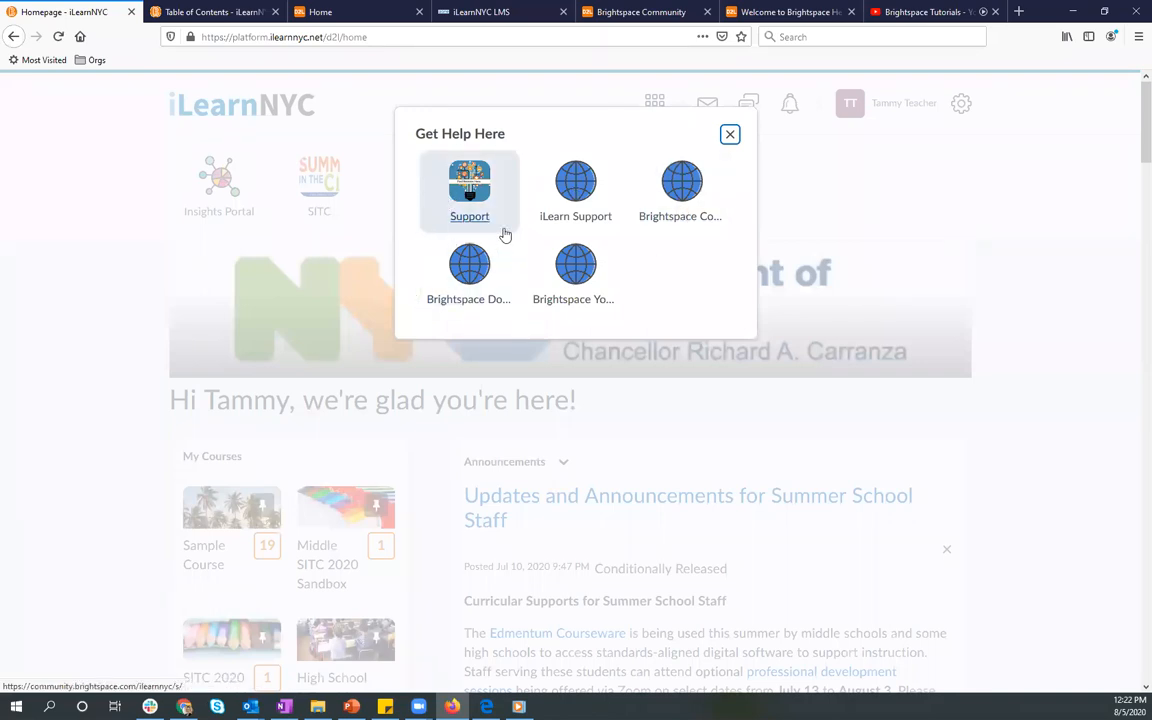
{"action": "left_click", "coordinate": [730, 135]}
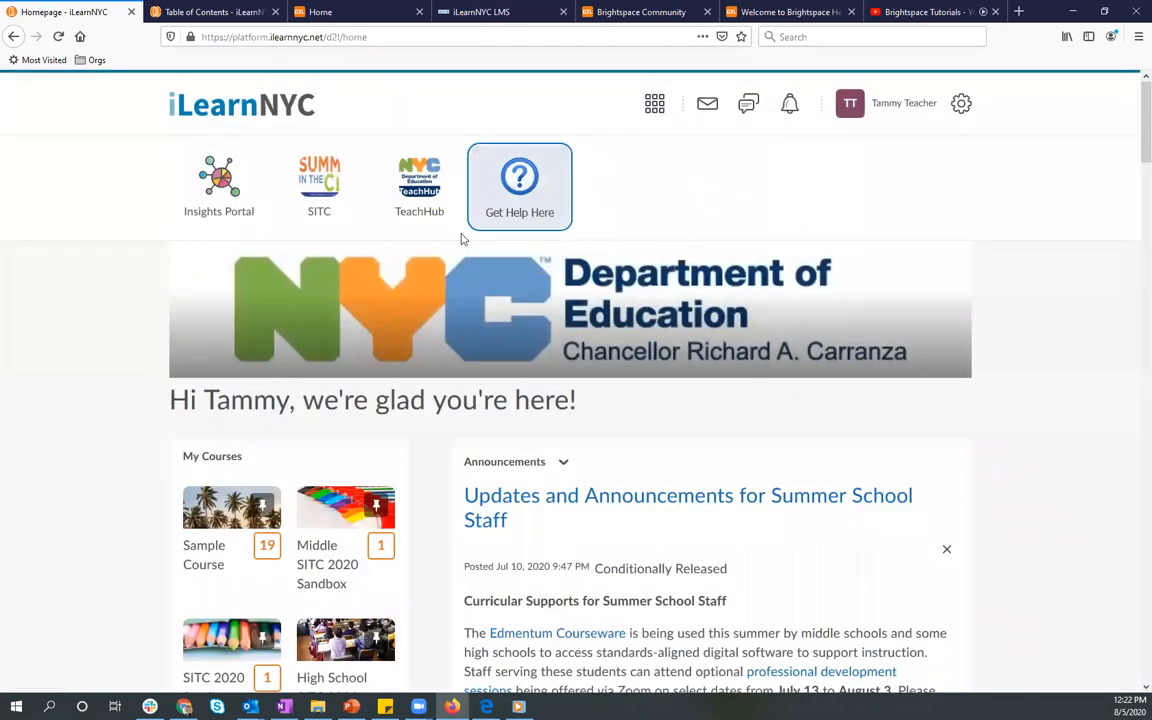
{"action": "scroll", "coordinate": [462, 238], "scroll_direction": "down", "scroll_amount": 2}
{"action": "scroll", "coordinate": [462, 238], "scroll_direction": "down", "scroll_amount": 1}
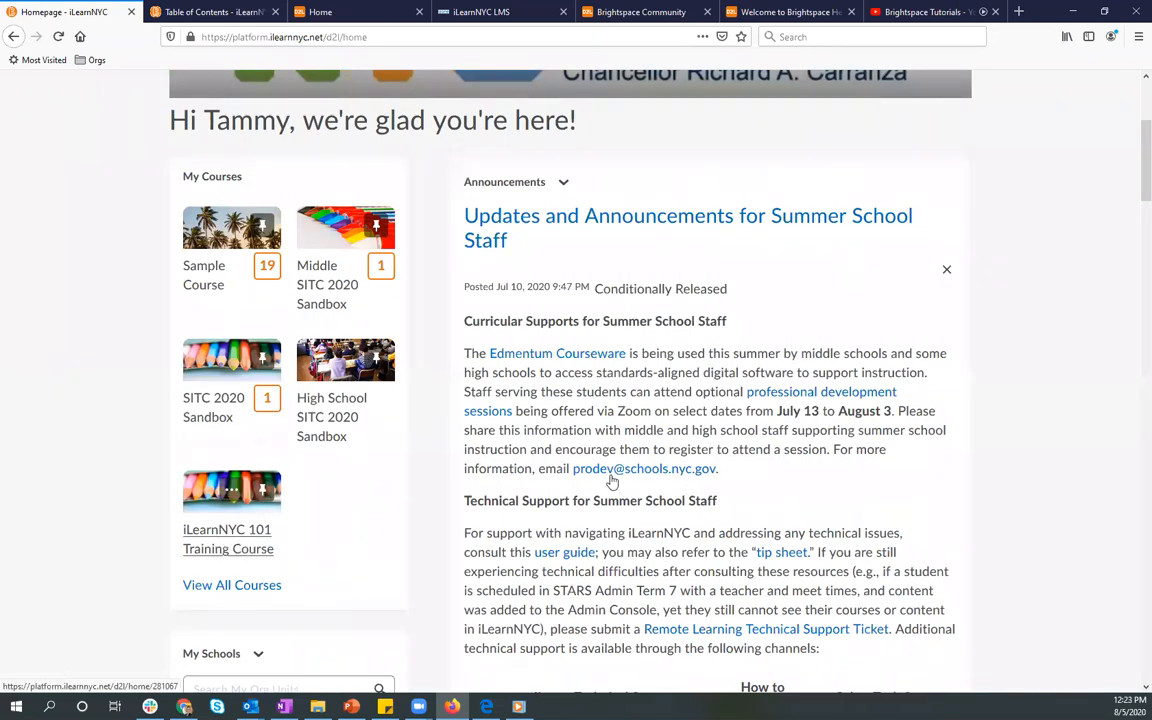
Step: Review the printable guides in the iLearnNYC 101 Training Course and expand the Before I Meet My Class unit
{"action": "left_click", "coordinate": [207, 12]}
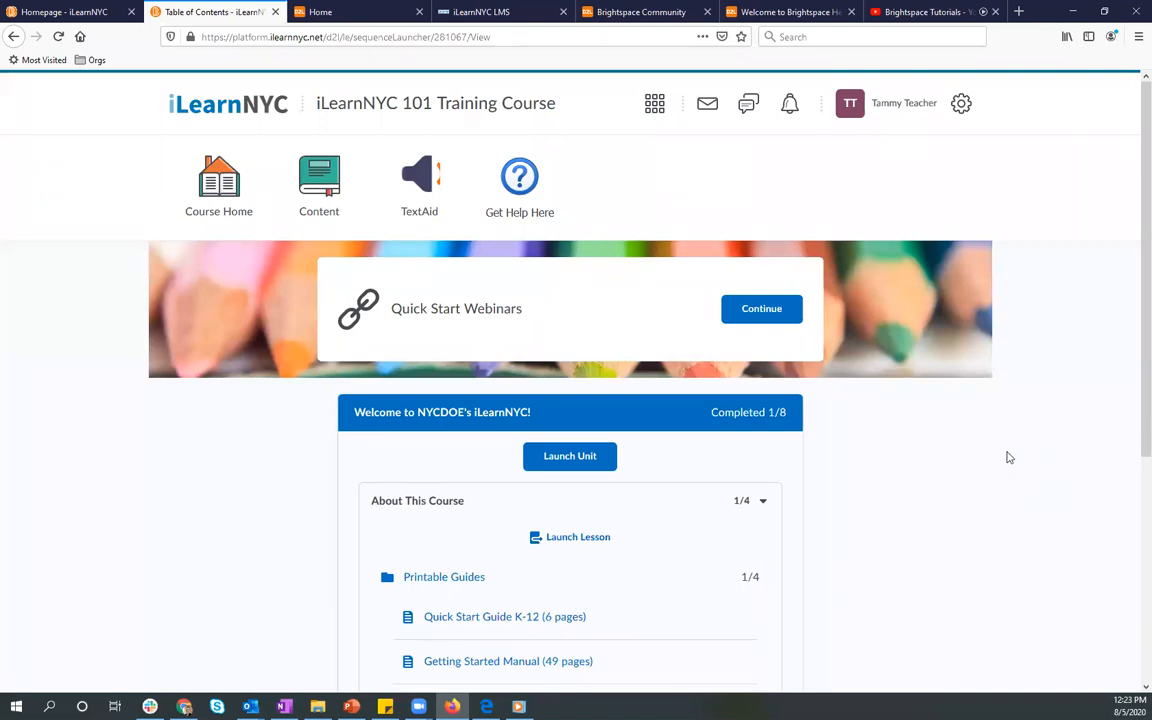
{"action": "scroll", "coordinate": [1009, 457], "scroll_direction": "down", "scroll_amount": 2}
{"action": "scroll", "coordinate": [1009, 457], "scroll_direction": "down", "scroll_amount": 5}
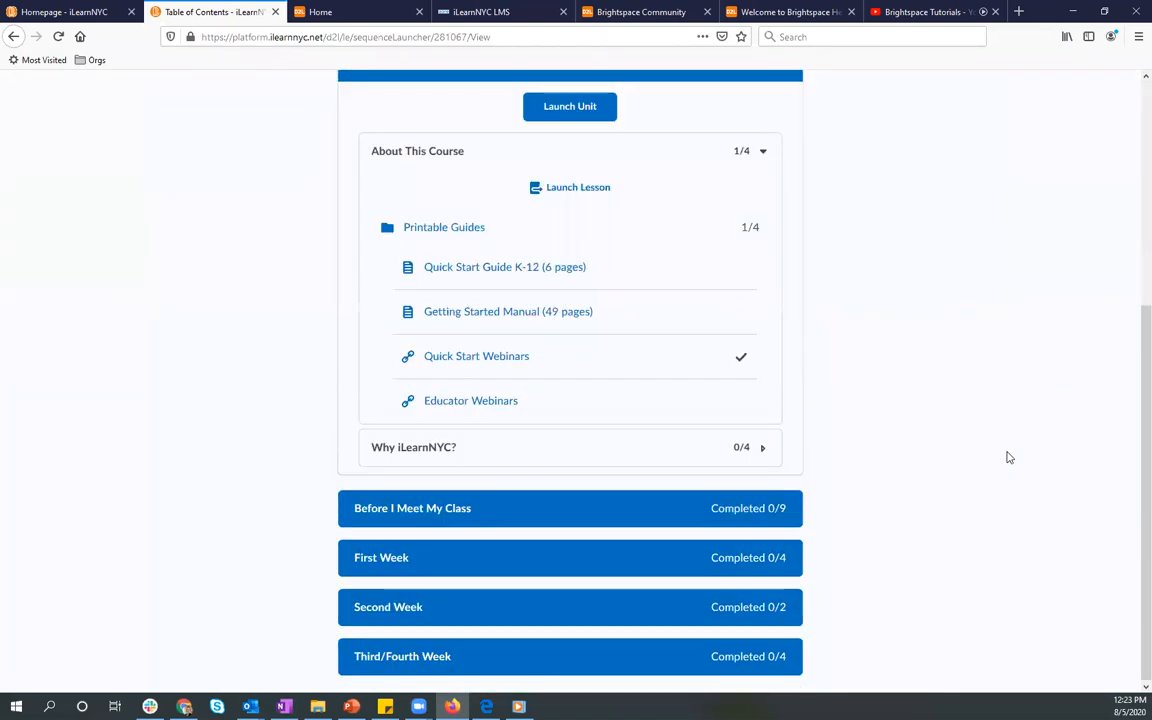
{"action": "scroll", "coordinate": [1009, 457], "scroll_direction": "up", "scroll_amount": 3}
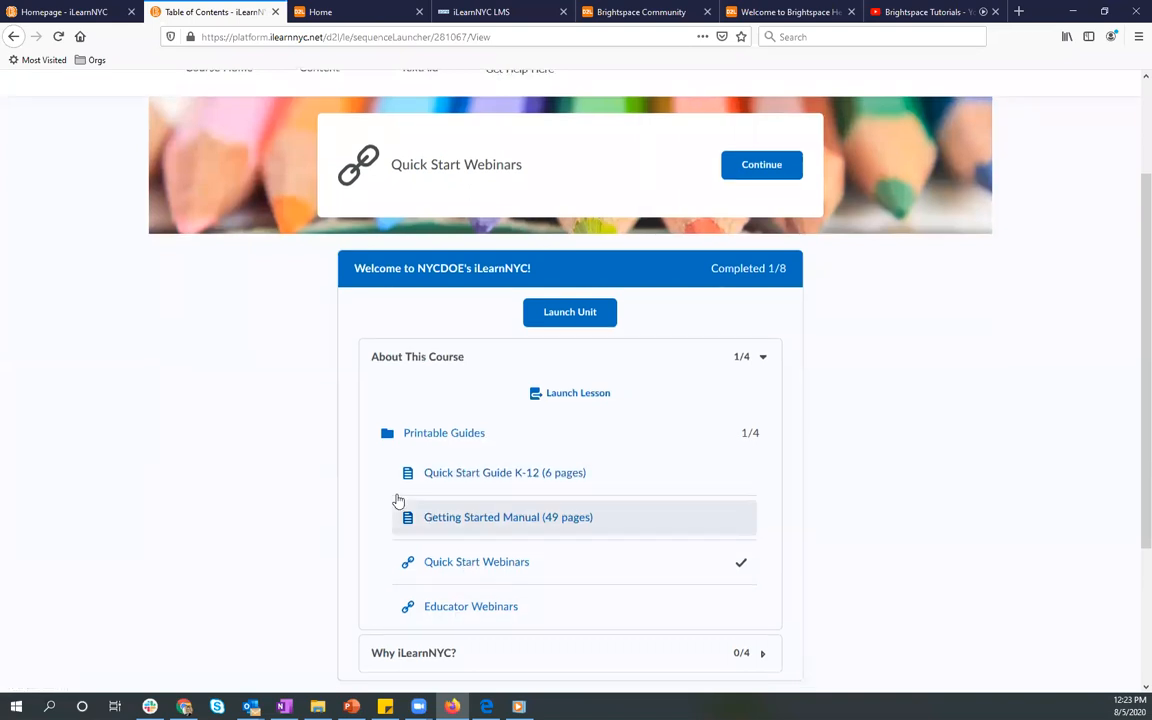
{"action": "scroll", "coordinate": [297, 487], "scroll_direction": "down", "scroll_amount": 3}
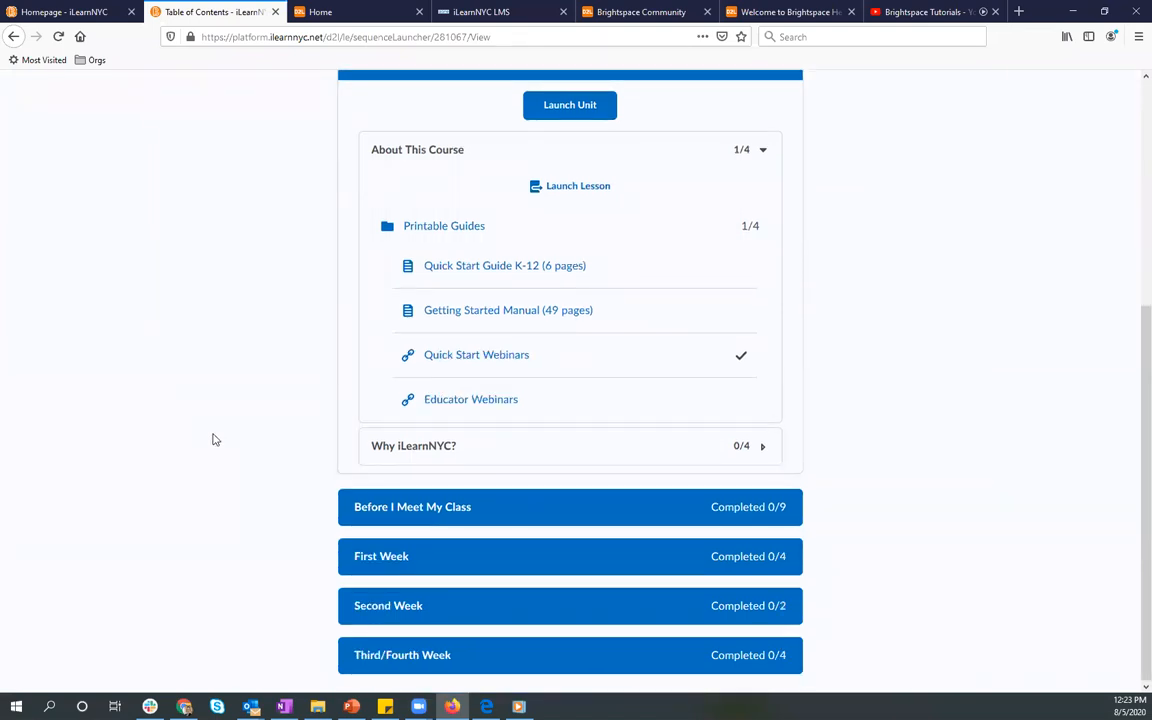
{"action": "left_click", "coordinate": [388, 512]}
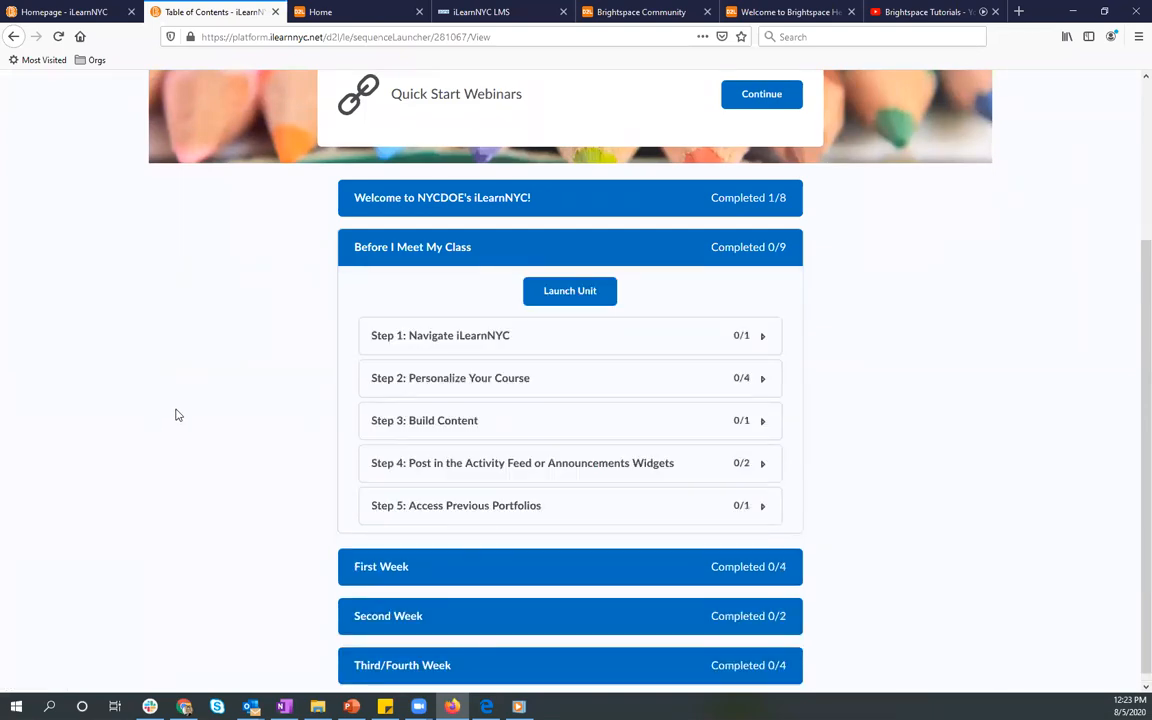
{"action": "scroll", "coordinate": [229, 442], "scroll_direction": "up", "scroll_amount": 3}
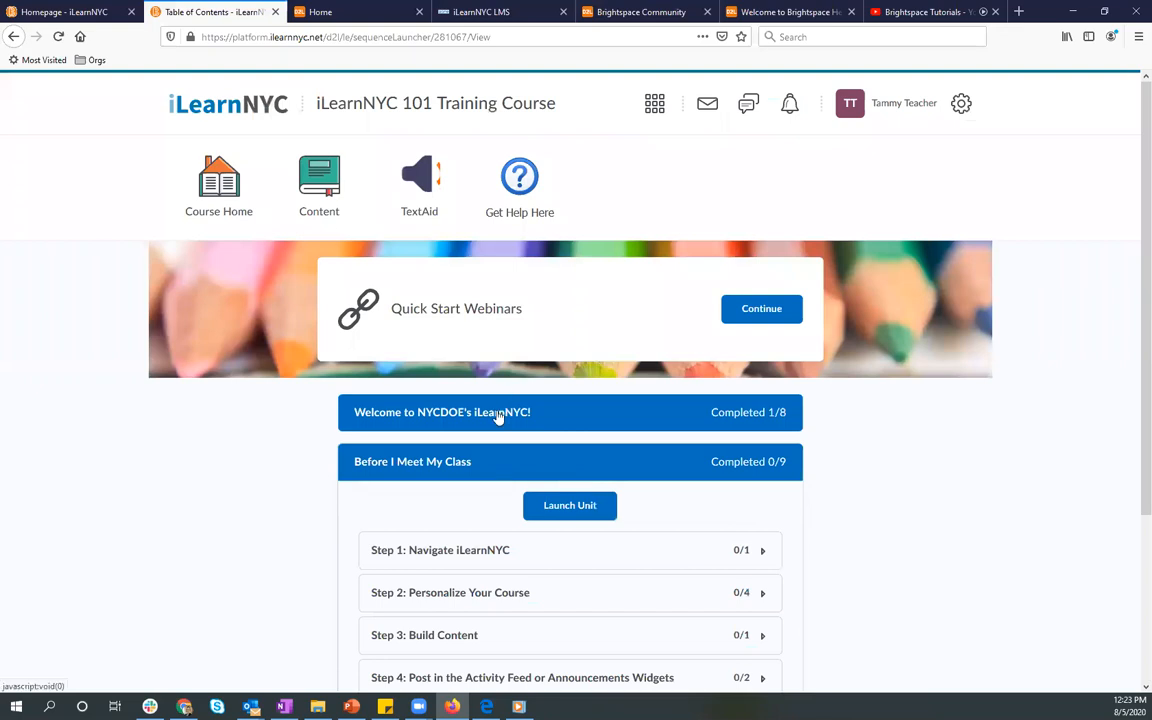
Step: Show the Get Help Here resources on the iLearnNYC homepage and view the iLearnNYC support community page
{"action": "left_click", "coordinate": [338, 11]}
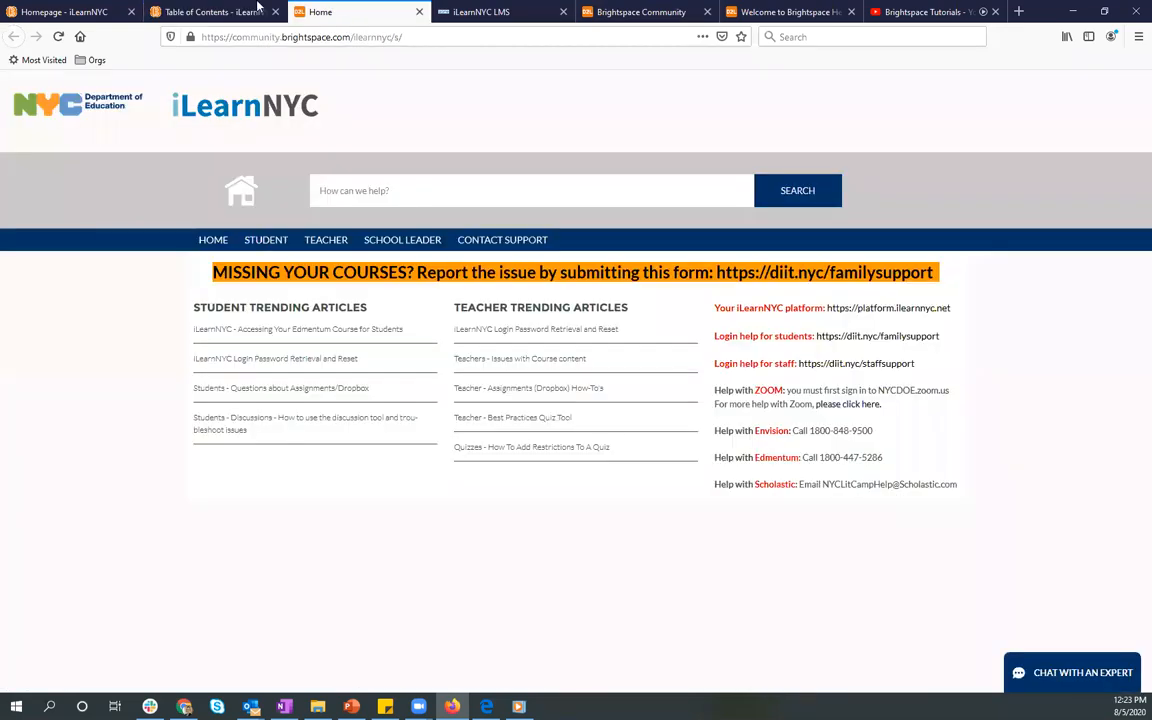
{"action": "left_click", "coordinate": [237, 12]}
{"action": "left_click", "coordinate": [60, 11]}
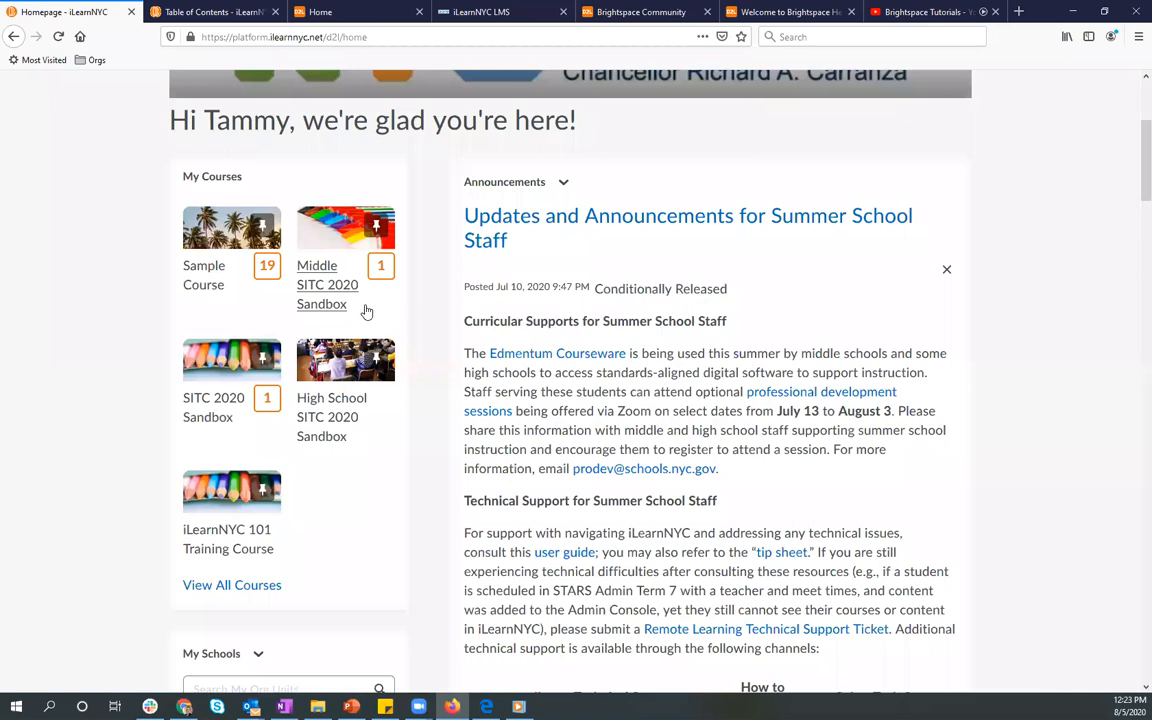
{"action": "scroll", "coordinate": [479, 200], "scroll_direction": "up", "scroll_amount": 3}
{"action": "left_click", "coordinate": [515, 185]}
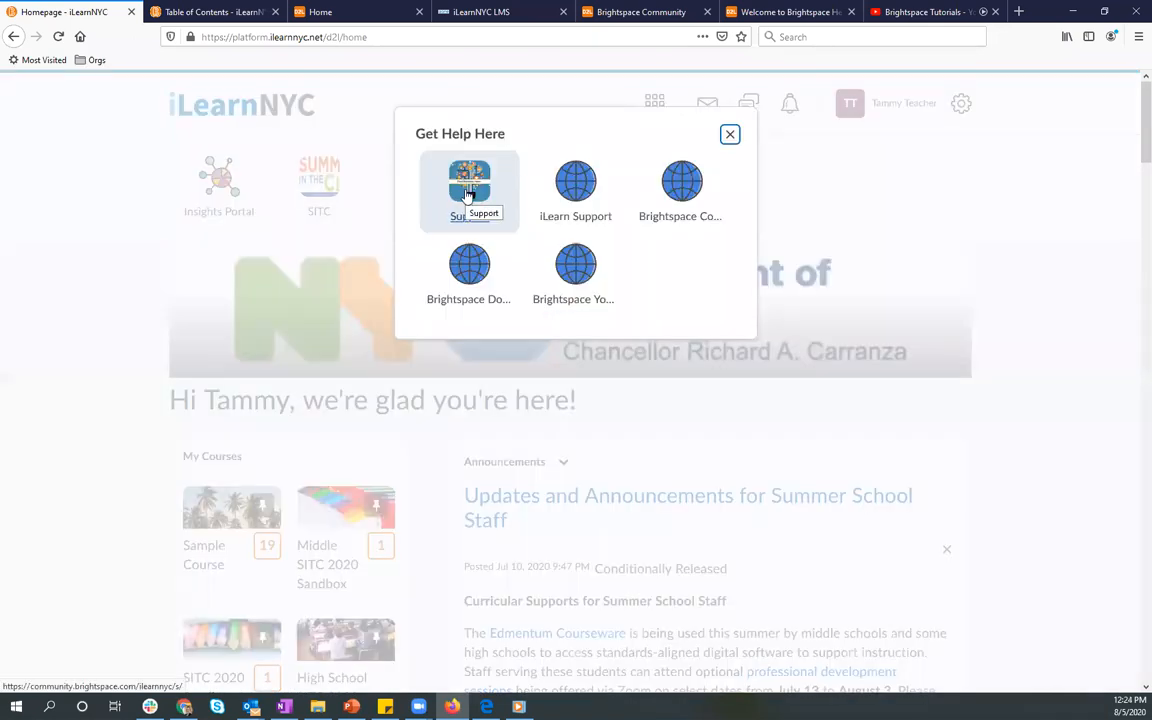
{"action": "left_click", "coordinate": [358, 14]}
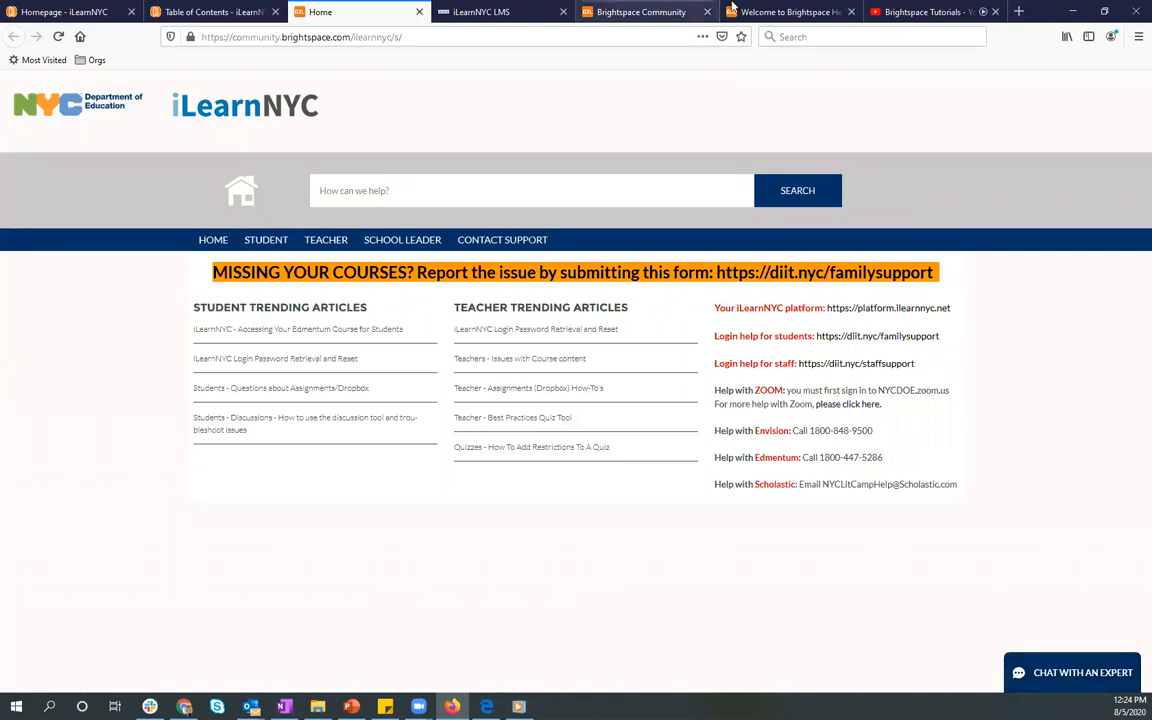
Step: Open iLearn Support from the Get Help Here resources and look over the iLearnNYC LMS Resources page
{"action": "left_click", "coordinate": [54, 12]}
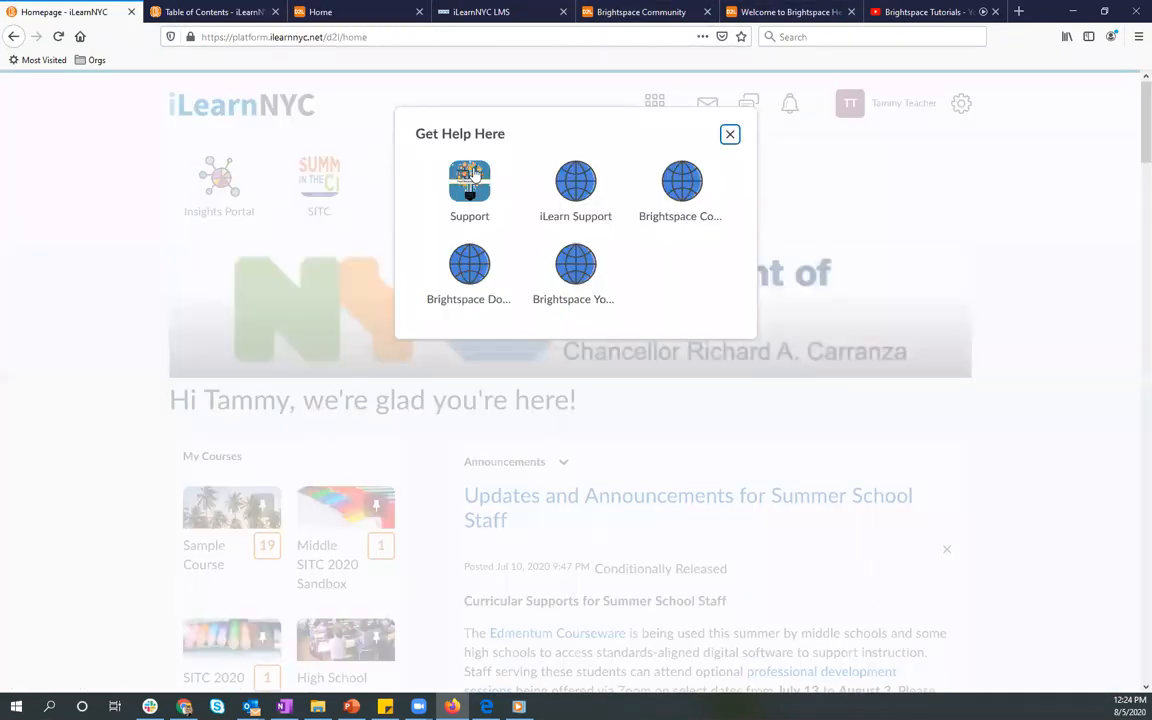
{"action": "left_click", "coordinate": [577, 226]}
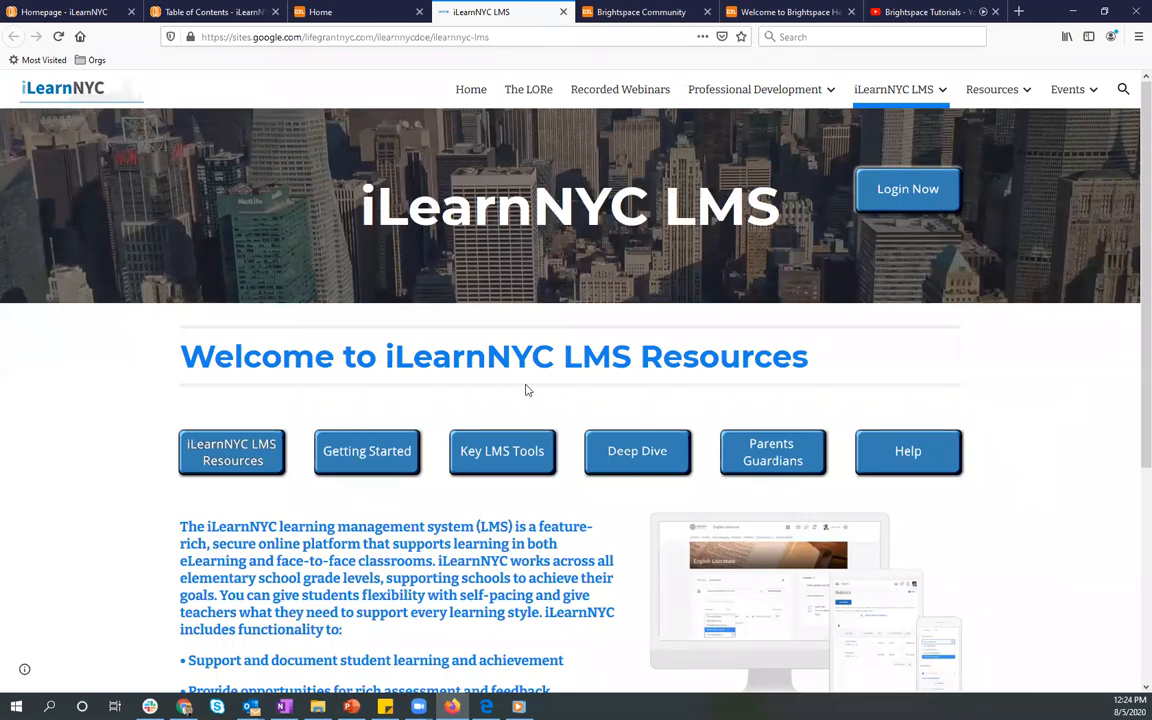
{"action": "scroll", "coordinate": [545, 400], "scroll_direction": "down", "scroll_amount": 3}
{"action": "scroll", "coordinate": [540, 400], "scroll_direction": "up", "scroll_amount": 3}
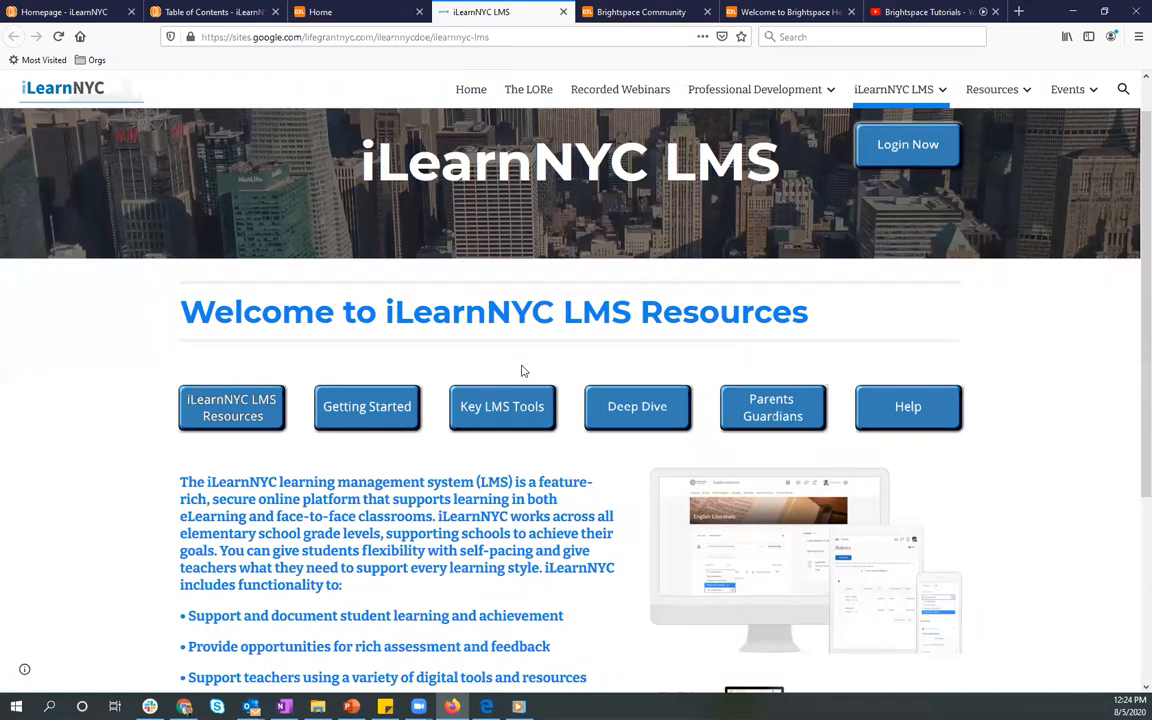
Step: View the Brightspace Community and Brightspace Help sites and return to the homepage's Get Help Here resources
{"action": "left_click", "coordinate": [618, 12]}
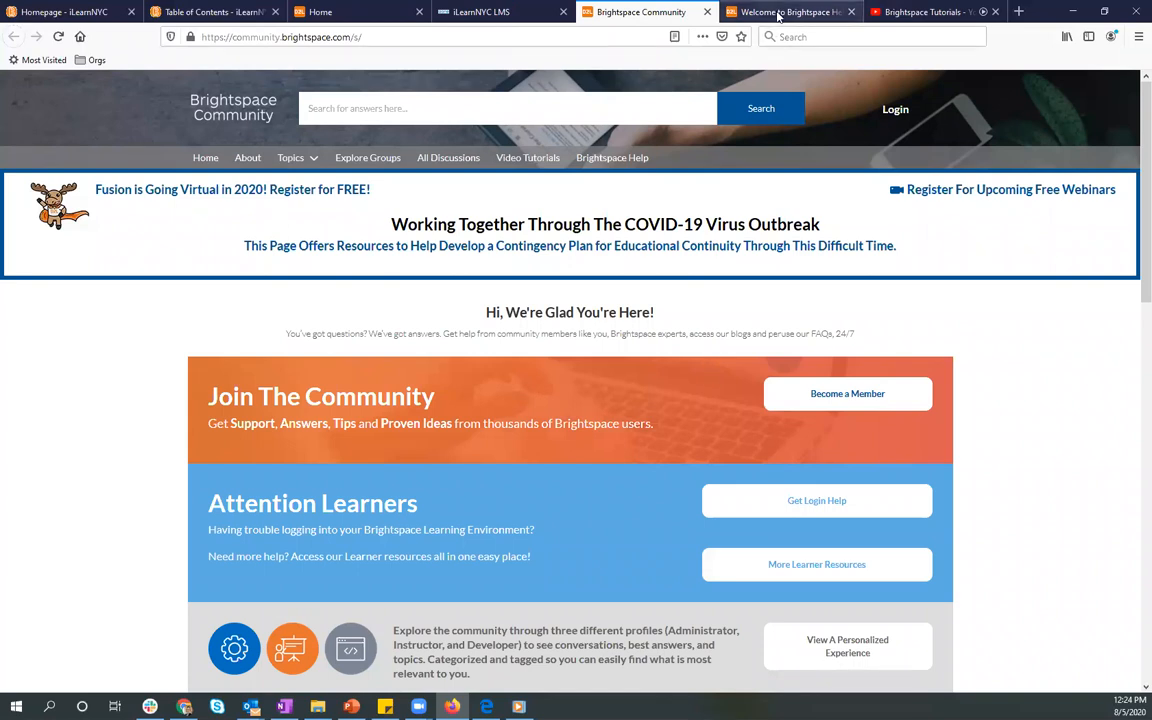
{"action": "left_click", "coordinate": [778, 13]}
{"action": "left_click", "coordinate": [183, 11]}
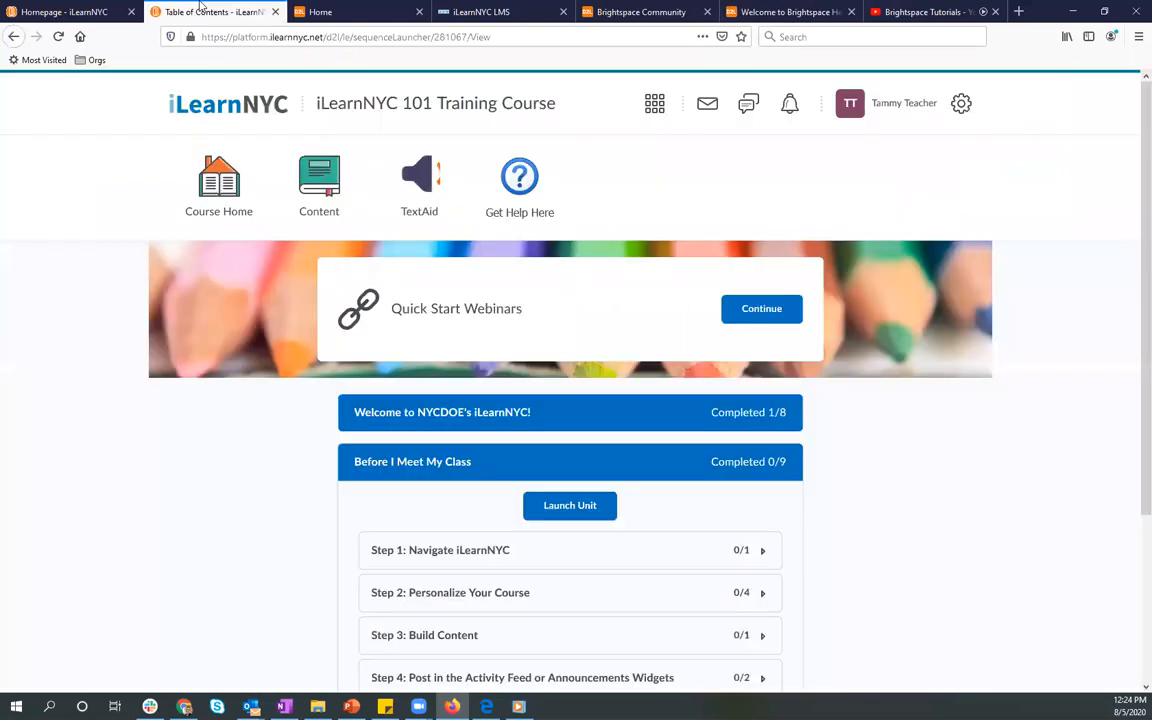
{"action": "left_click", "coordinate": [55, 11]}
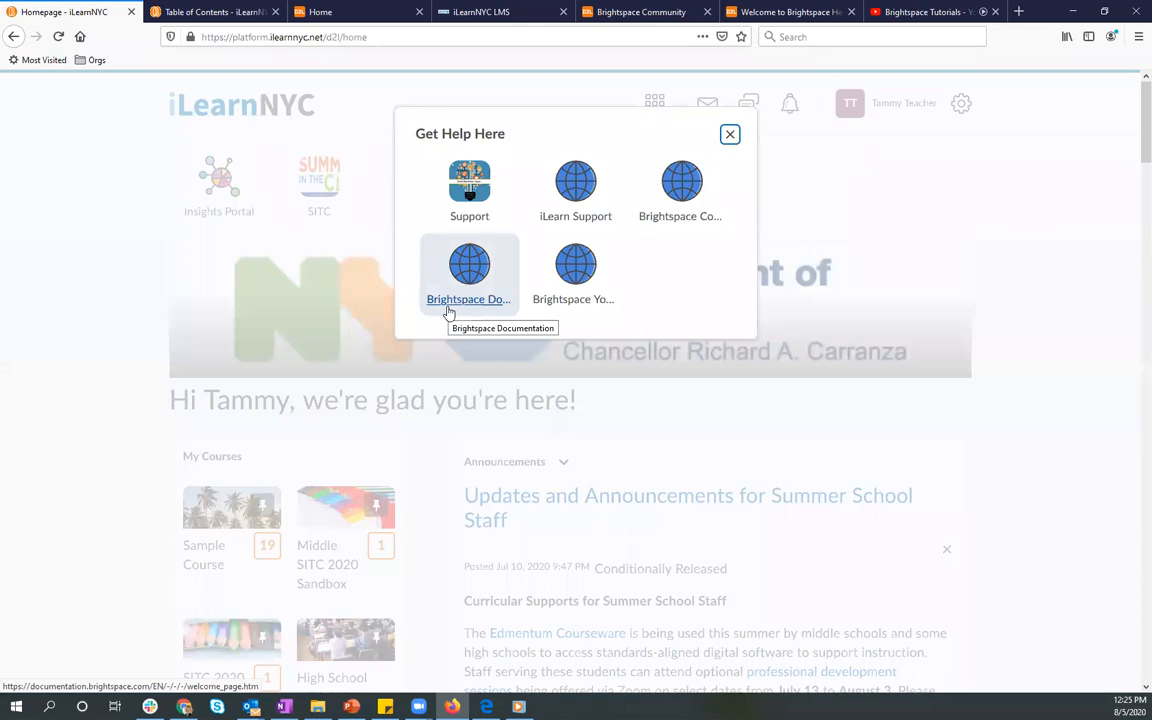
Step: Look through the featured playlists on the Brightspace Tutorials YouTube channel, then return to the iLearnNYC homepage and dismiss Get Help Here
{"action": "left_click", "coordinate": [918, 12]}
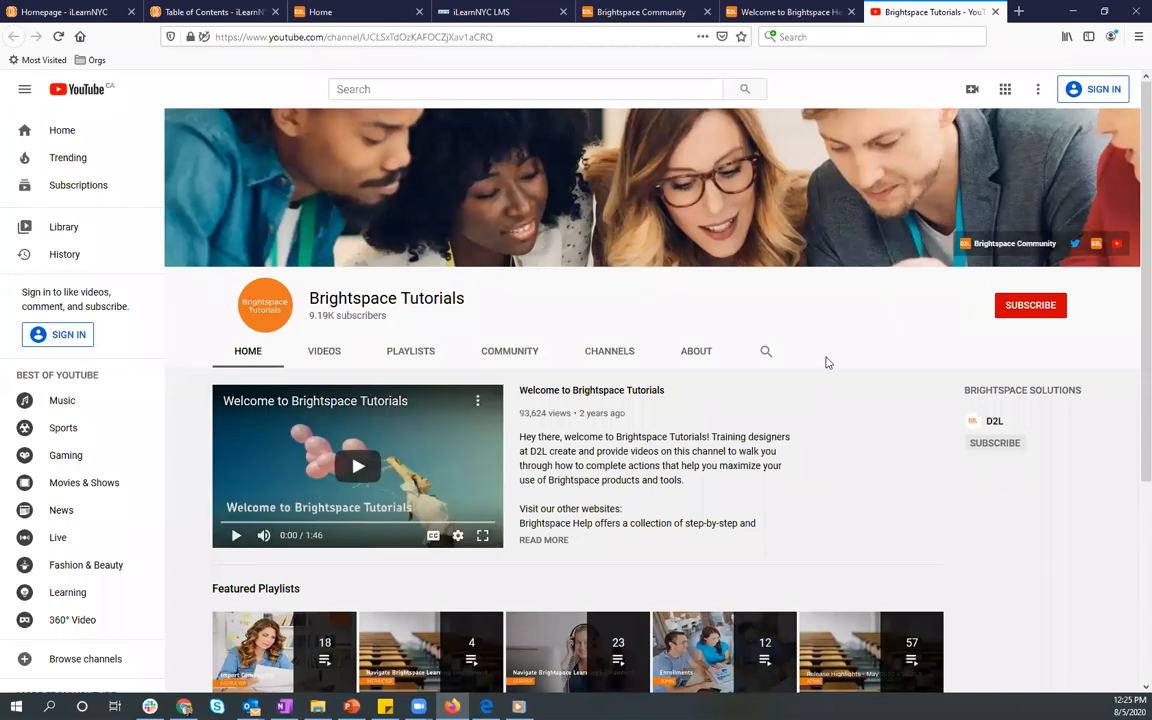
{"action": "scroll", "coordinate": [785, 377], "scroll_direction": "down", "scroll_amount": 2}
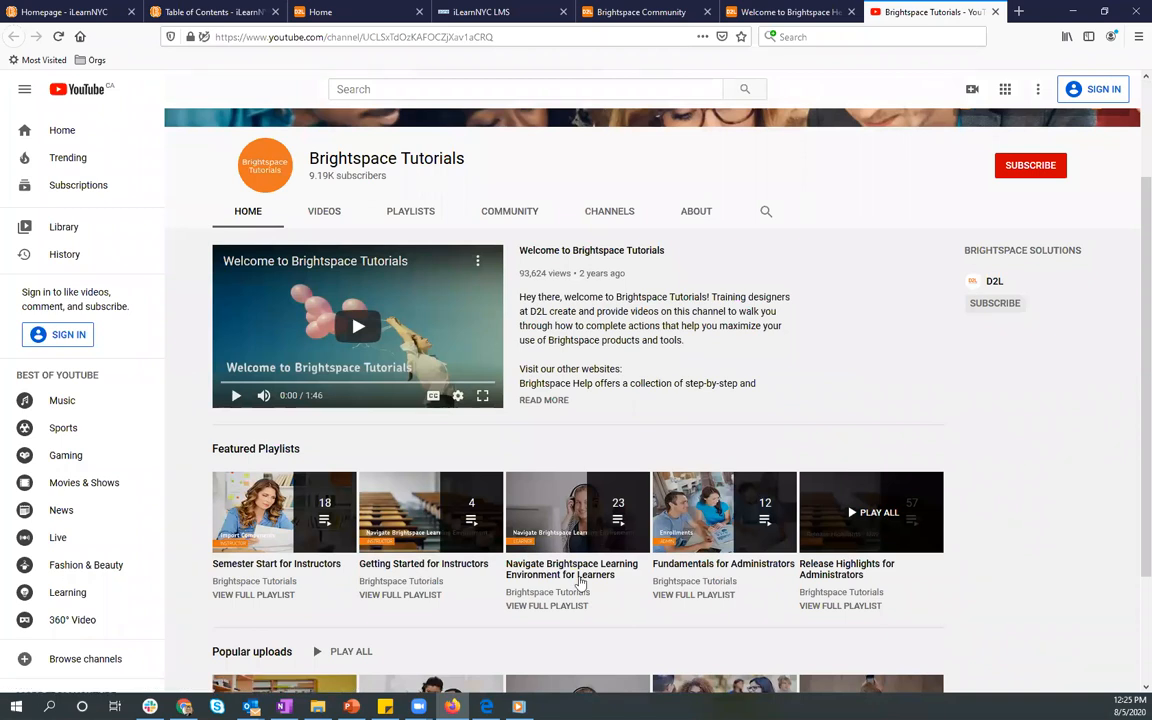
{"action": "scroll", "coordinate": [579, 586], "scroll_direction": "down", "scroll_amount": 1}
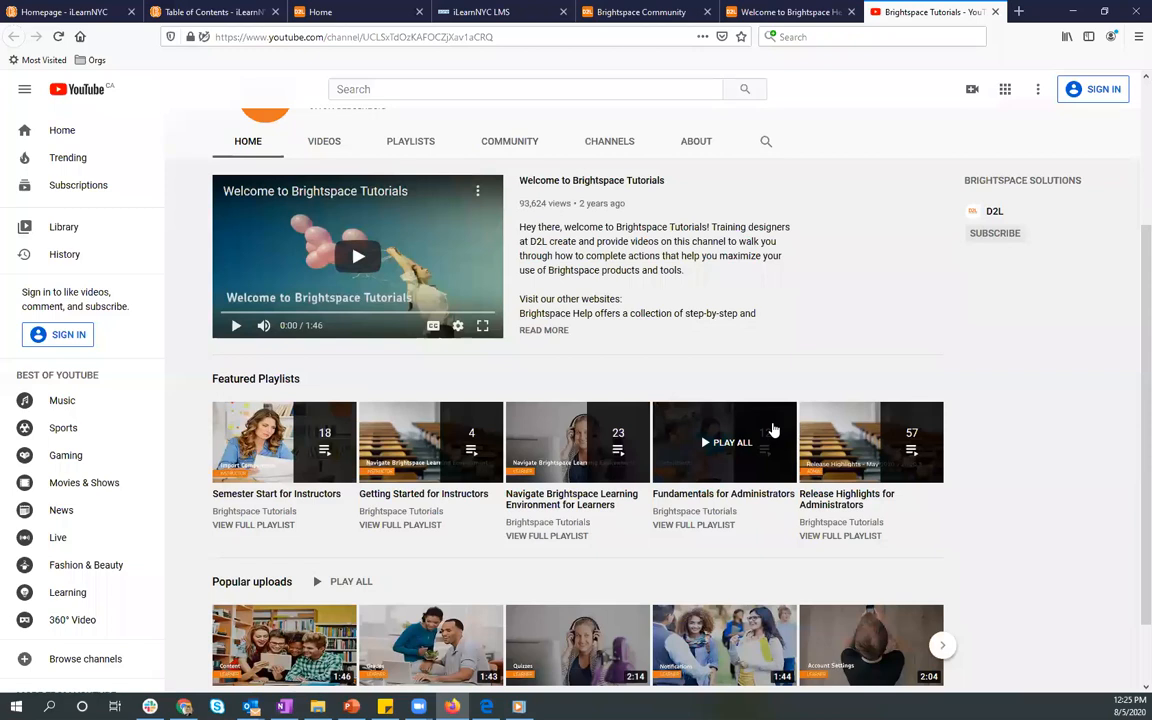
{"action": "left_click", "coordinate": [66, 13]}
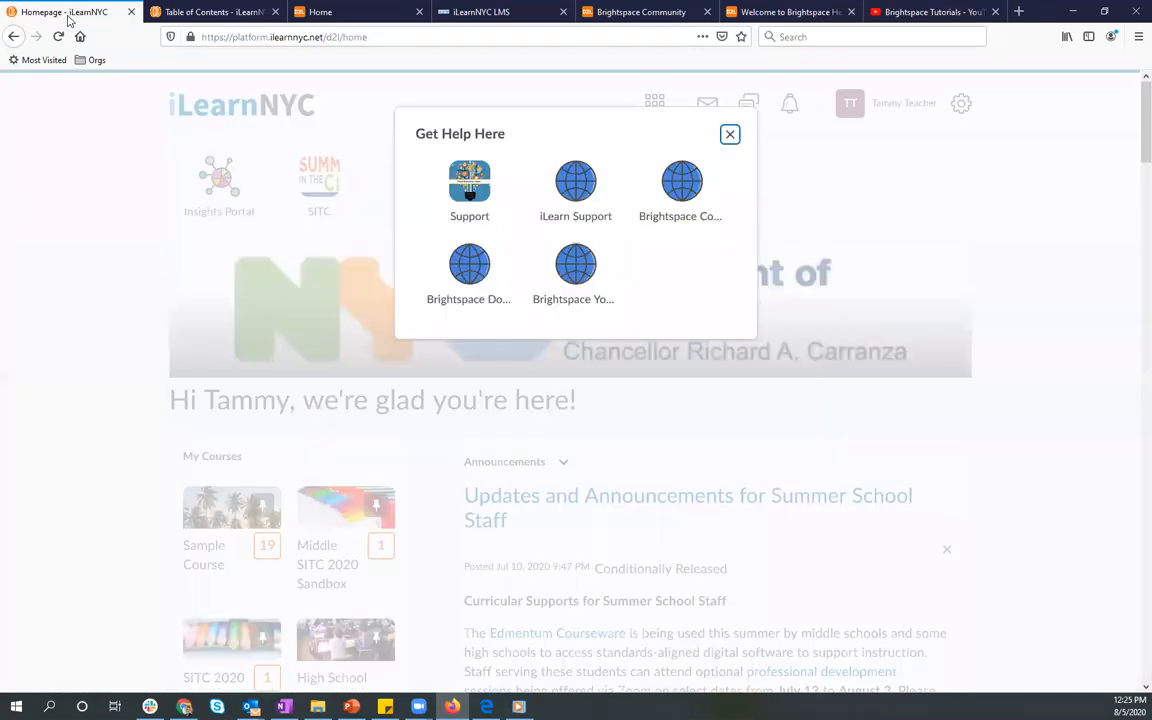
{"action": "left_click", "coordinate": [730, 136]}
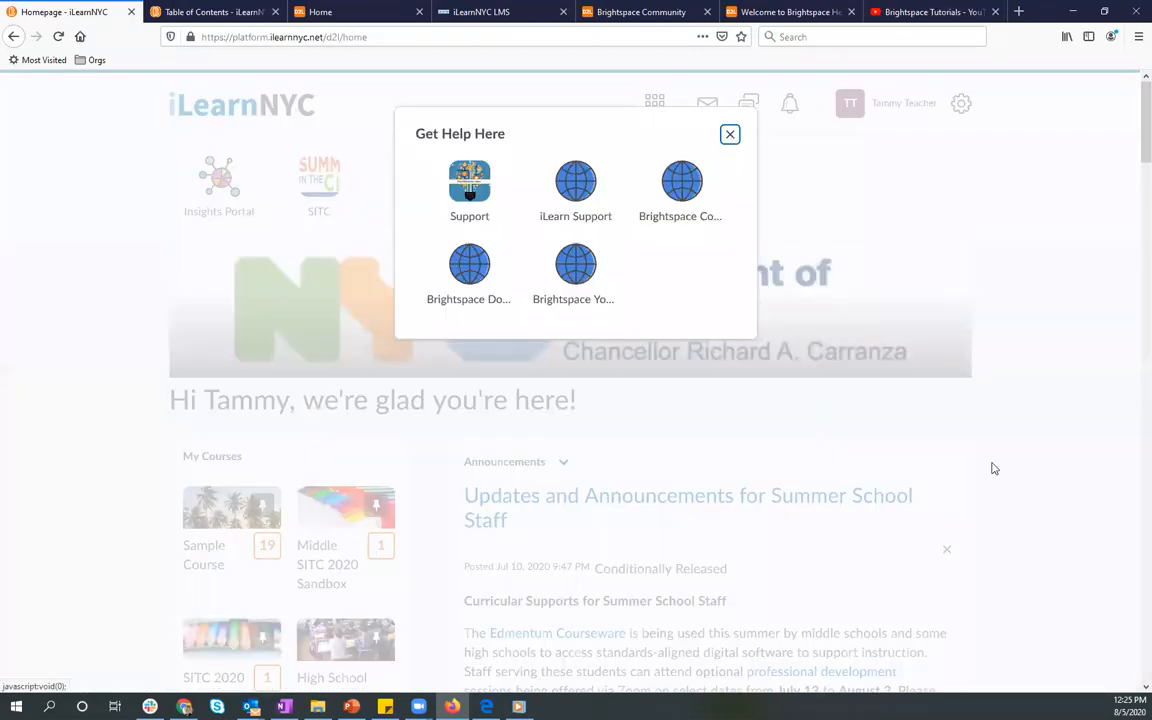